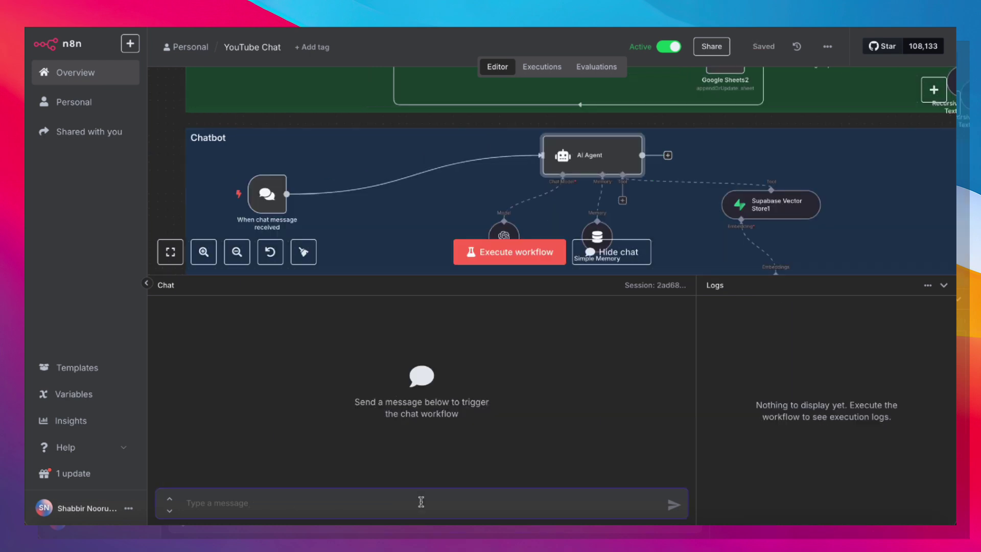
Send the chatbot the message "hey Alex- I need some help positioning my offer" and read through its reply
{"action": "type", "text": "hey Alex- I need some help positioning my offer"}
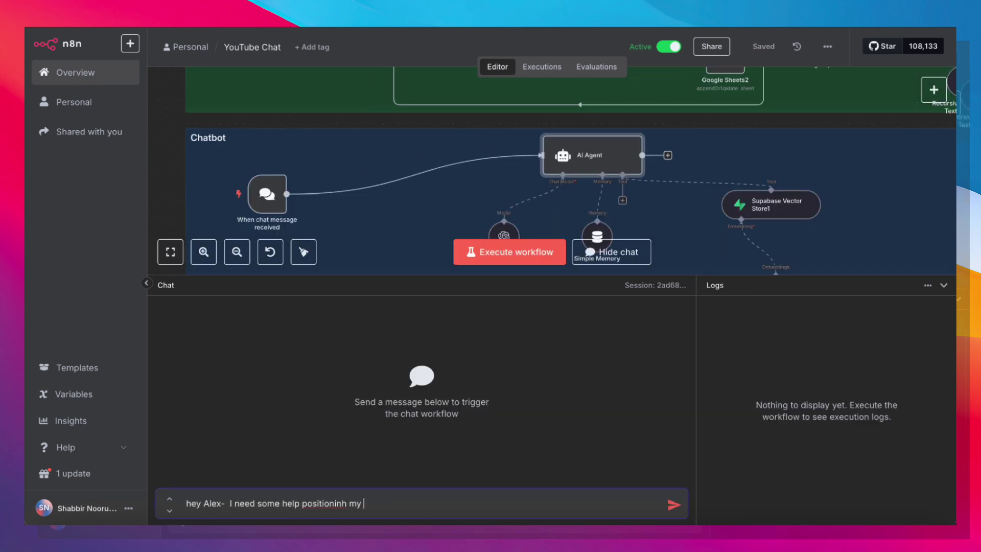
{"action": "key", "text": "Return"}
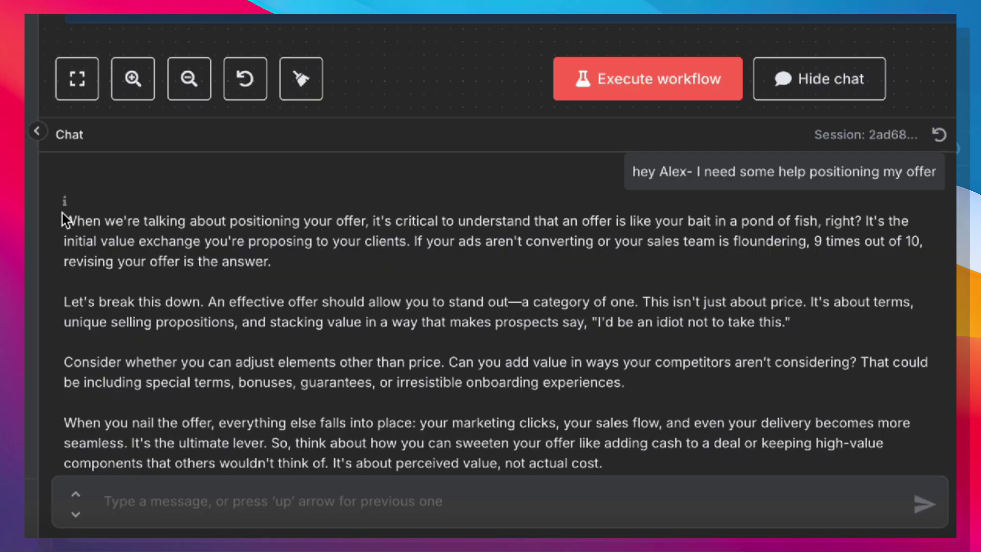
{"action": "left_click_drag", "start_coordinate": [162, 335], "coordinate": [308, 371]}
{"action": "left_click_drag", "start_coordinate": [309, 278], "coordinate": [462, 343]}
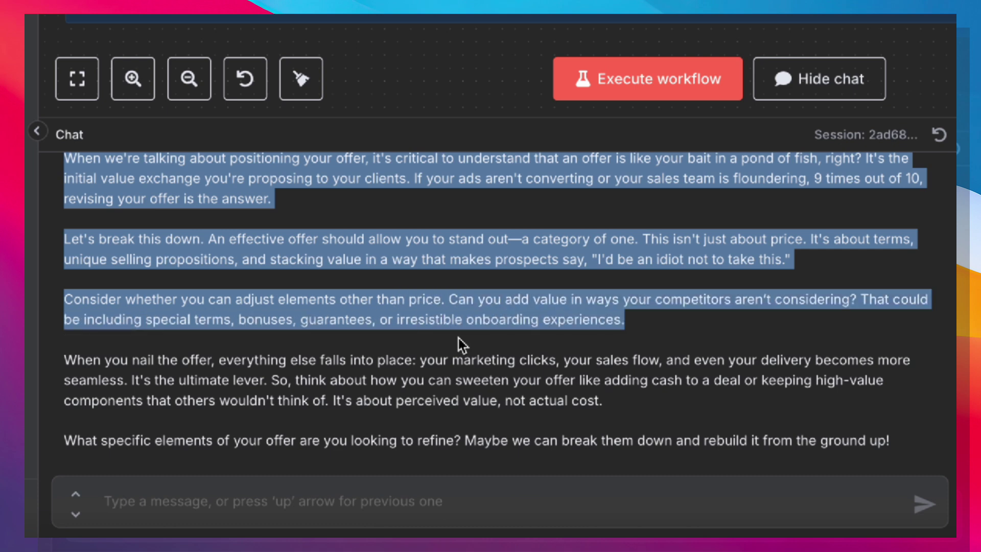
{"action": "left_click", "coordinate": [368, 376]}
{"action": "left_click_drag", "start_coordinate": [61, 445], "coordinate": [384, 437]}
{"action": "left_click", "coordinate": [384, 438]}
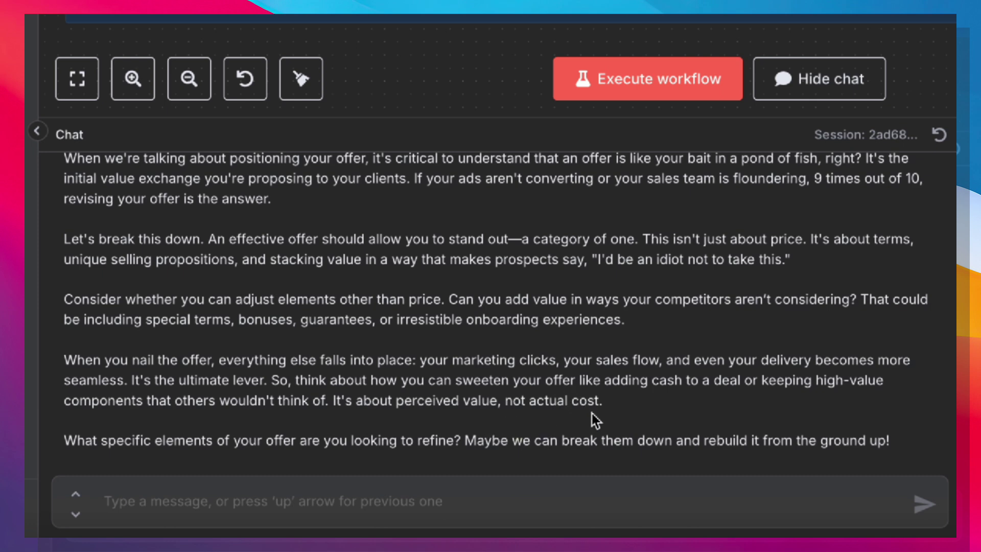
Answer the chatbot with "my price point" and read its pricing advice
{"action": "left_click", "coordinate": [587, 509]}
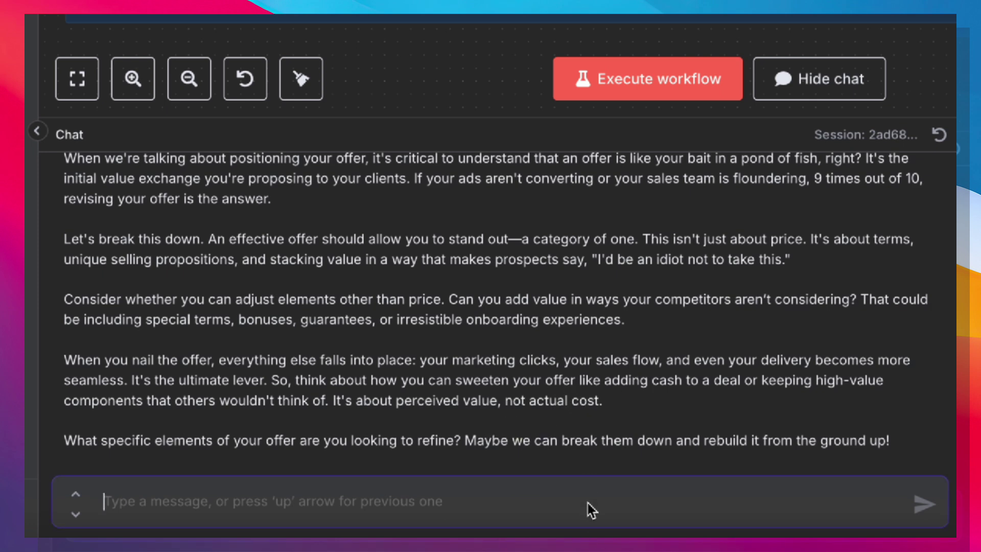
{"action": "type", "text": "my price poin"}
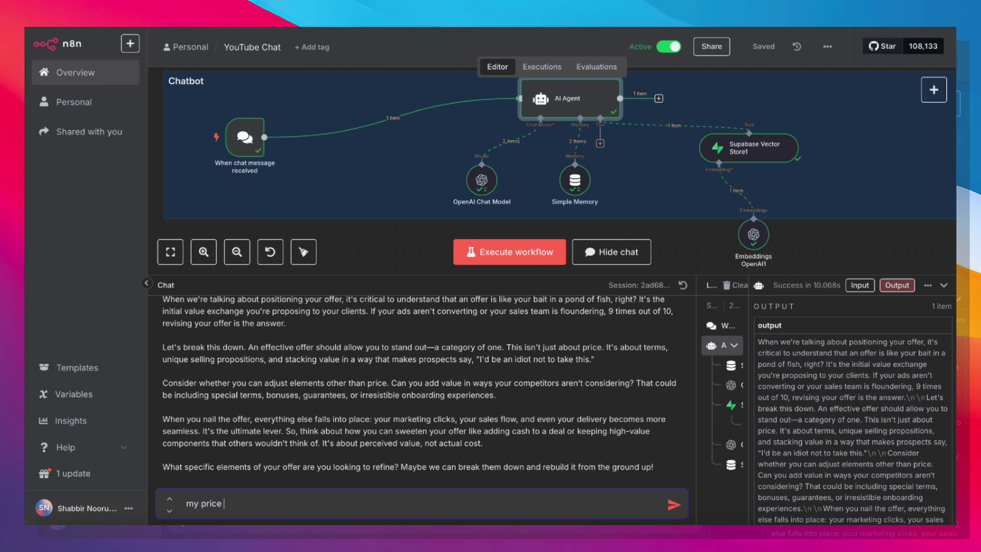
{"action": "type", "text": "t"}
{"action": "key", "text": "Return"}
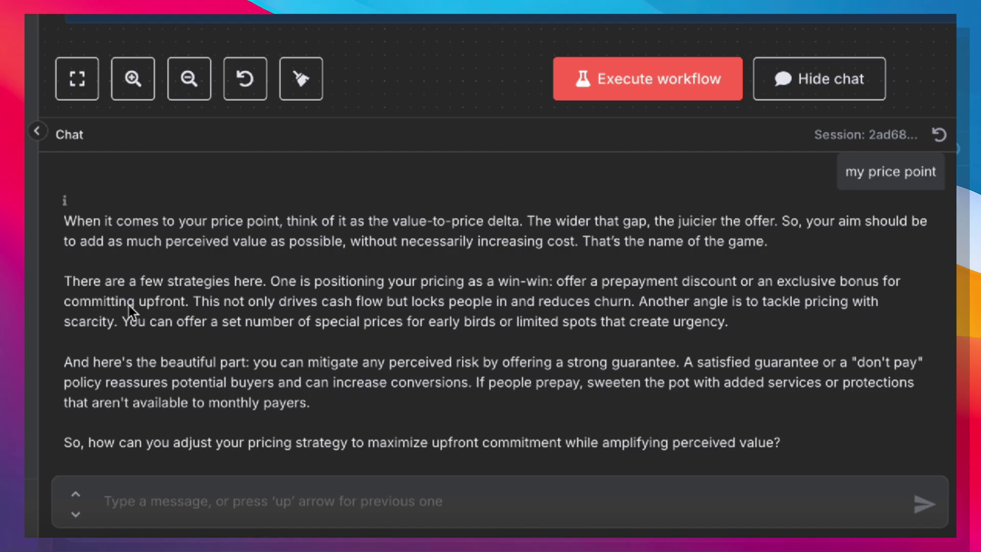
{"action": "left_click_drag", "start_coordinate": [53, 215], "coordinate": [762, 221]}
{"action": "left_click", "coordinate": [719, 332]}
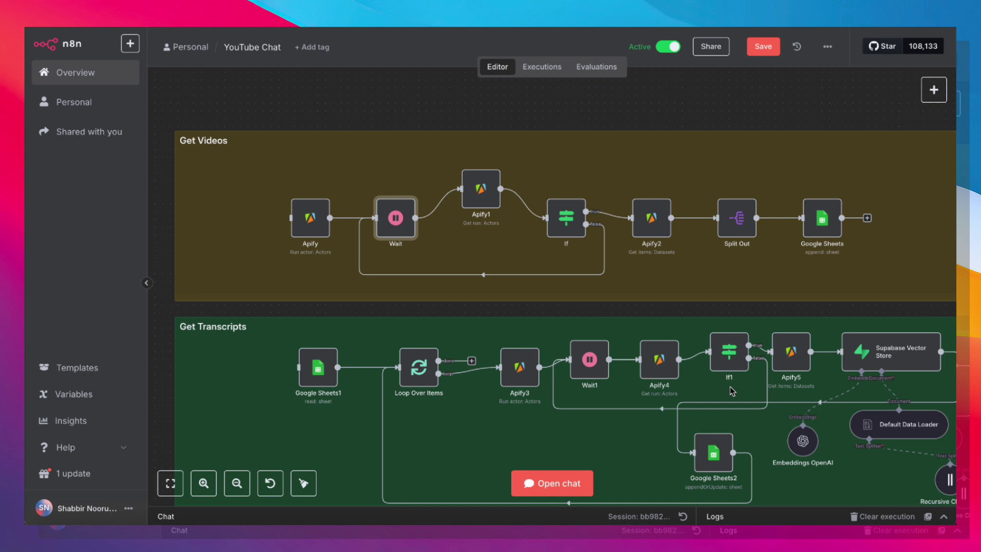
Look over the Get Videos, Get Transcripts and Chatbot sections of the YouTube Chat workflow
{"action": "scroll", "coordinate": [628, 330], "scroll_direction": "up", "scroll_amount": 1}
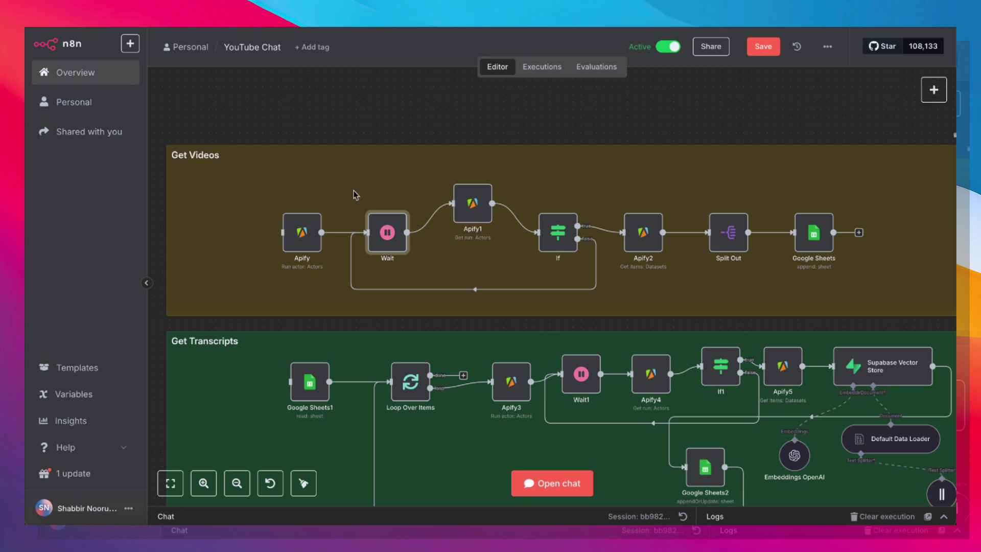
{"action": "scroll", "coordinate": [356, 194], "scroll_direction": "down", "scroll_amount": 4}
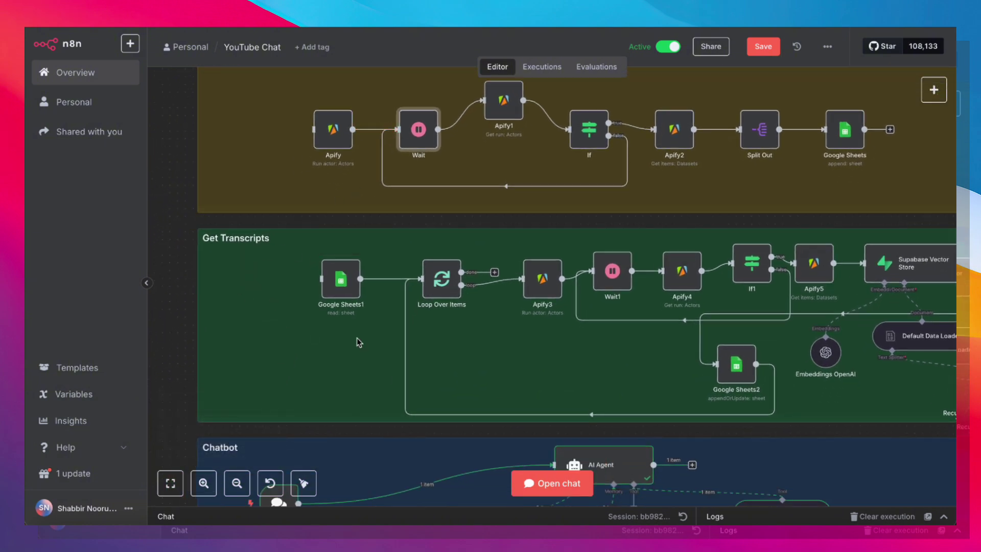
{"action": "scroll", "coordinate": [807, 245], "scroll_direction": "right", "scroll_amount": 2}
{"action": "scroll", "coordinate": [806, 246], "scroll_direction": "up", "scroll_amount": 5}
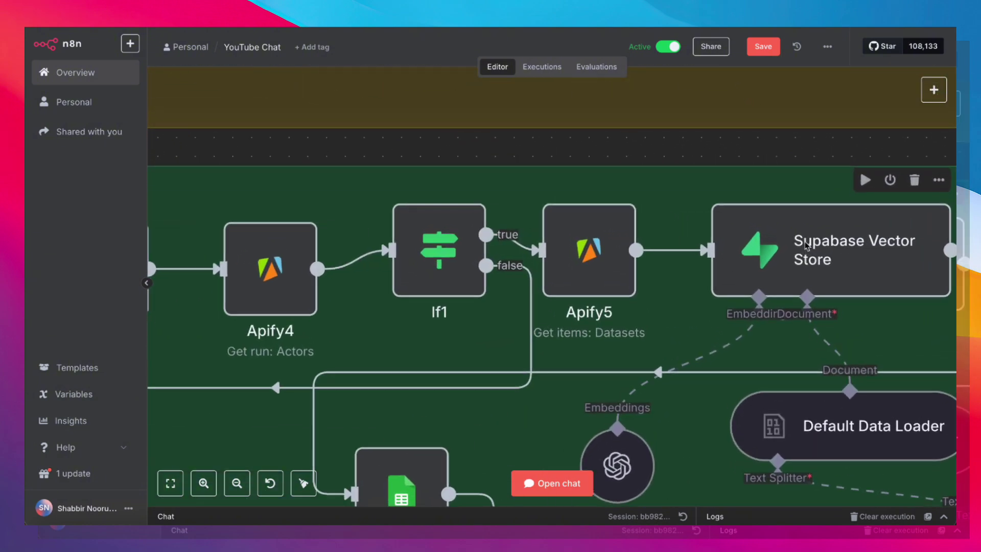
{"action": "scroll", "coordinate": [807, 246], "scroll_direction": "right", "scroll_amount": 1}
{"action": "scroll", "coordinate": [806, 246], "scroll_direction": "right", "scroll_amount": 1}
{"action": "scroll", "coordinate": [807, 246], "scroll_direction": "down", "scroll_amount": 1}
{"action": "scroll", "coordinate": [807, 246], "scroll_direction": "down", "scroll_amount": 5}
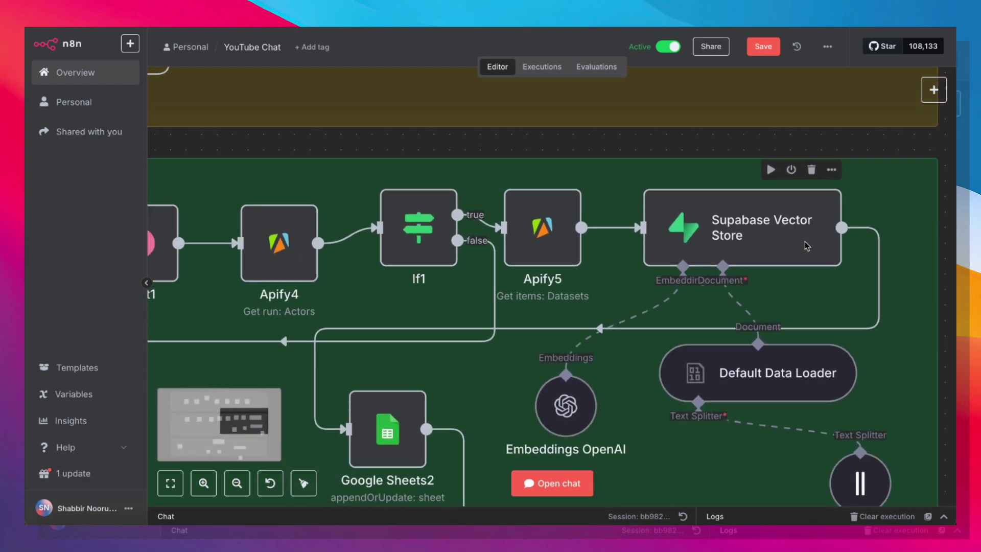
{"action": "scroll", "coordinate": [552, 275], "scroll_direction": "up", "scroll_amount": 6}
{"action": "scroll", "coordinate": [552, 274], "scroll_direction": "up", "scroll_amount": 1}
{"action": "scroll", "coordinate": [553, 275], "scroll_direction": "right", "scroll_amount": 1}
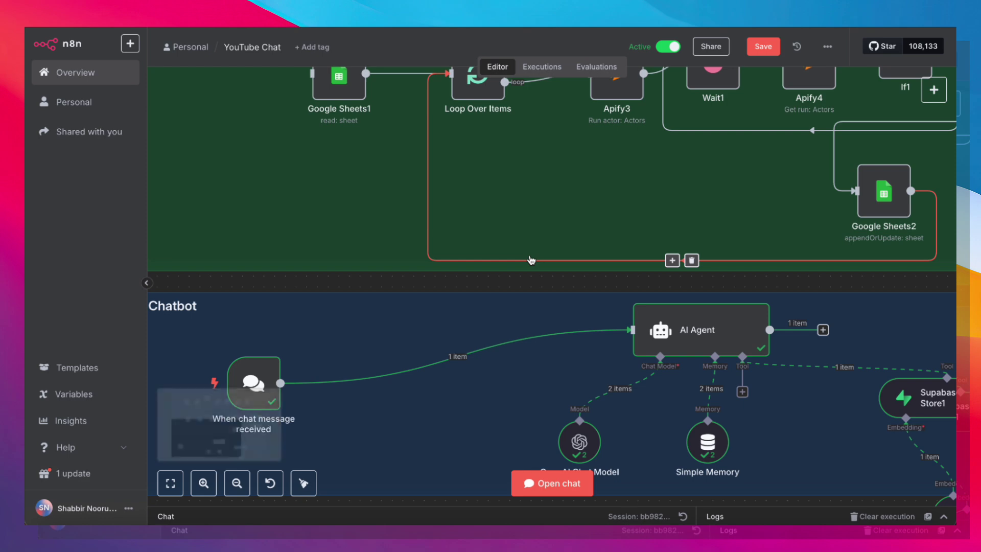
{"action": "scroll", "coordinate": [532, 260], "scroll_direction": "up", "scroll_amount": 8}
{"action": "scroll", "coordinate": [531, 260], "scroll_direction": "left", "scroll_amount": 3}
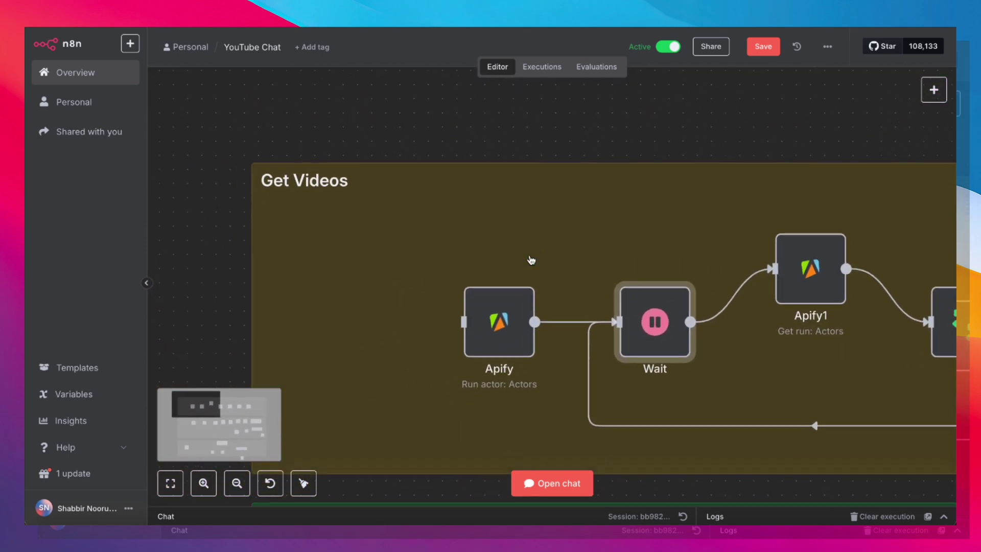
Add a manual trigger node to the Get Videos section and connect it to the first Apify node
{"action": "left_click", "coordinate": [934, 90]}
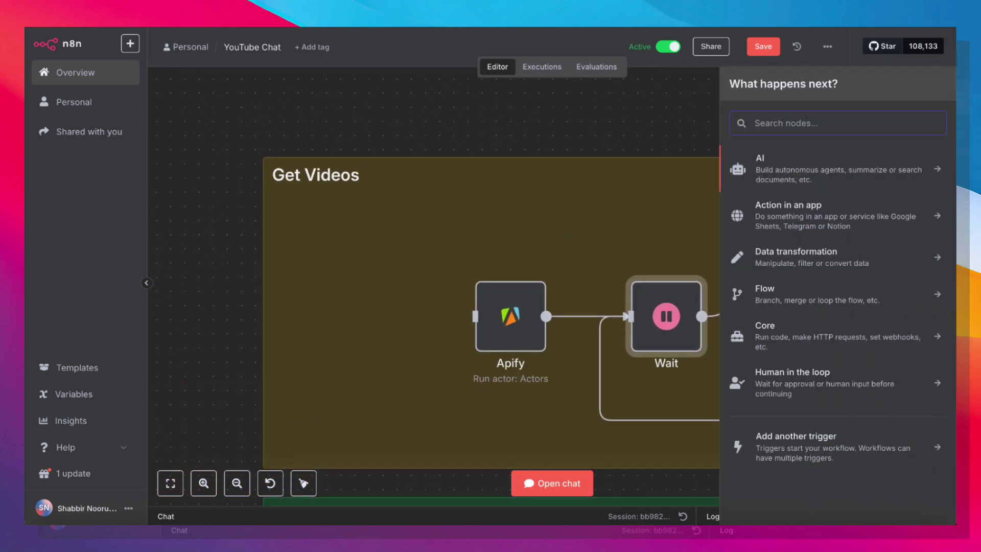
{"action": "type", "text": "manual"}
{"action": "left_click", "coordinate": [822, 157]}
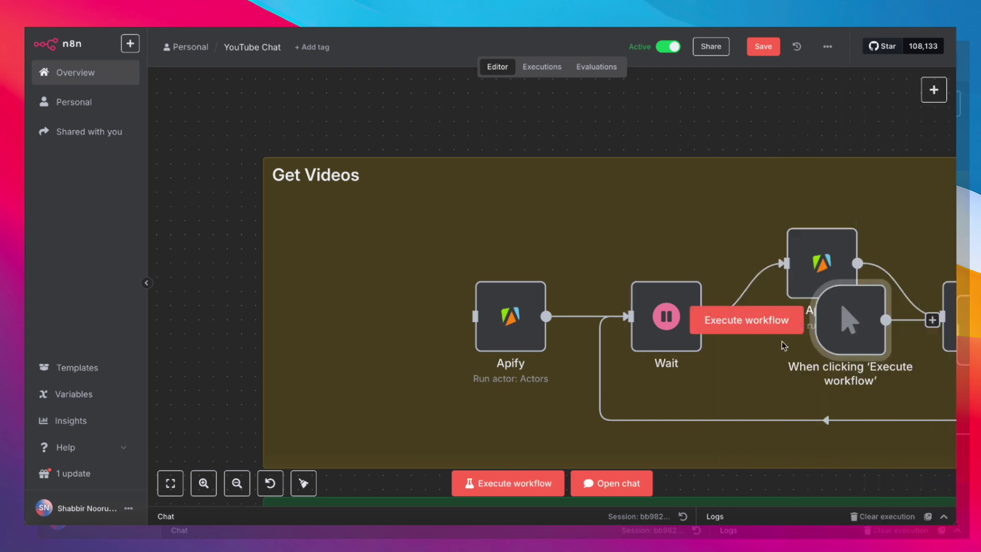
{"action": "left_click_drag", "start_coordinate": [848, 344], "coordinate": [493, 332]}
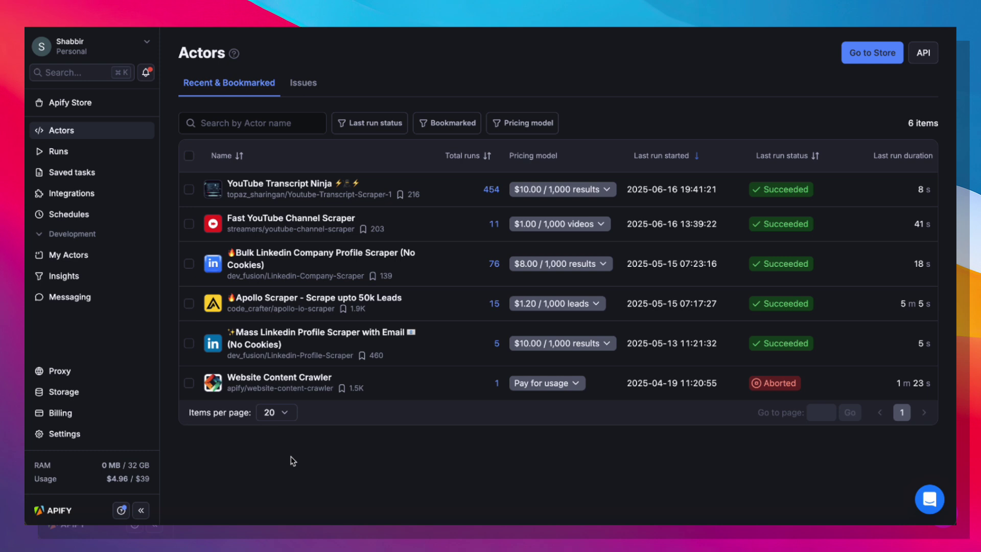
Open the Fast YouTube Channel Scraper actor in Apify, and review the first Apify node's parameters in n8n
{"action": "left_click", "coordinate": [280, 221]}
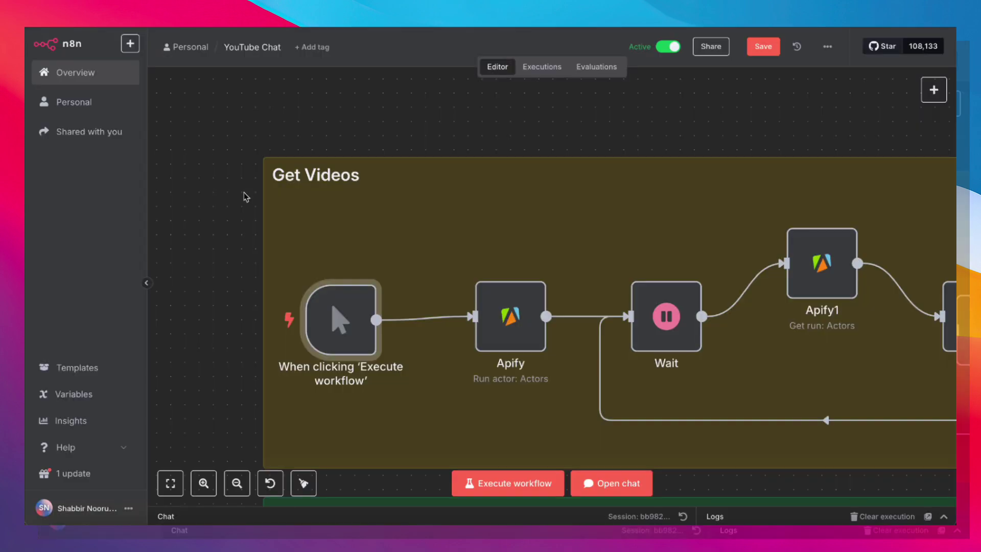
{"action": "scroll", "coordinate": [286, 230], "scroll_direction": "up", "scroll_amount": 4}
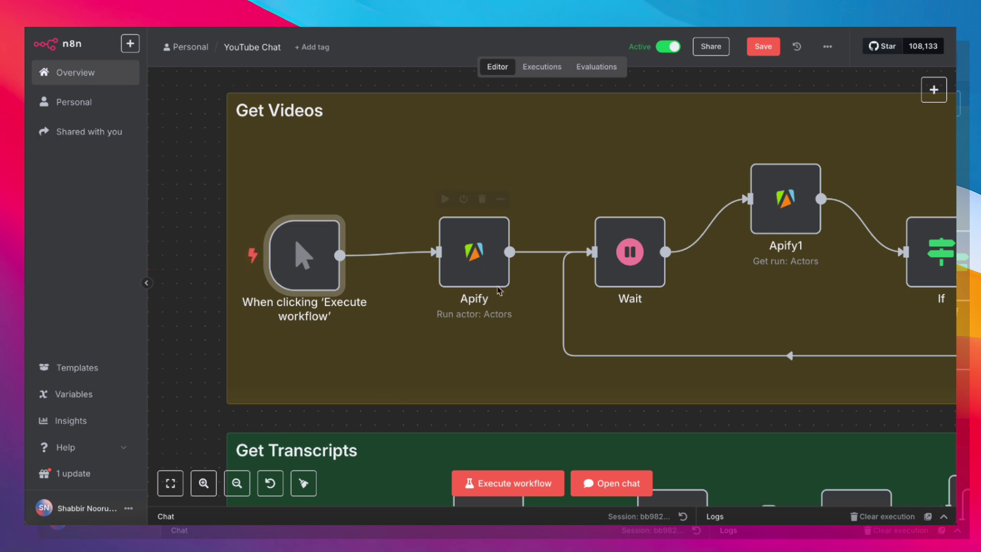
{"action": "double_click", "coordinate": [477, 258]}
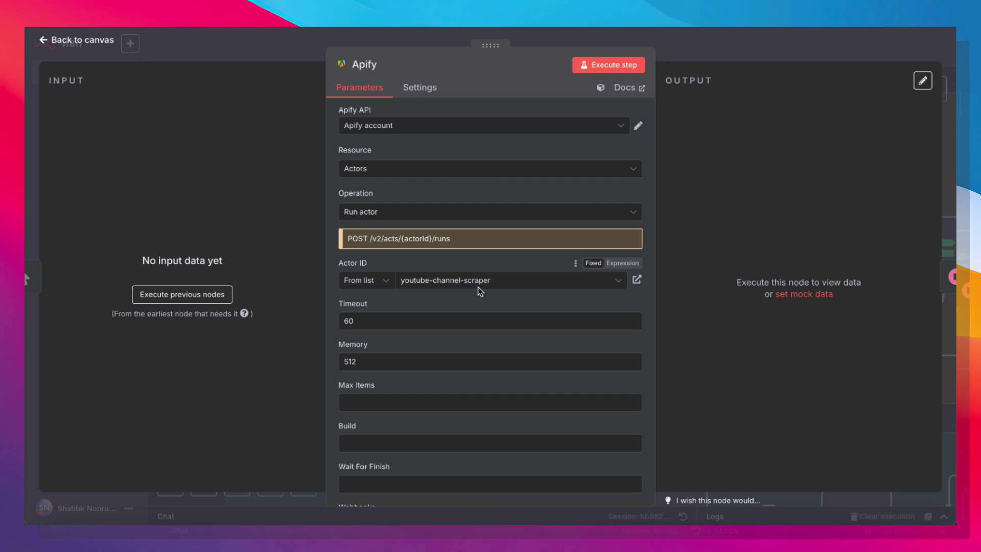
{"action": "scroll", "coordinate": [477, 287], "scroll_direction": "down", "scroll_amount": 4}
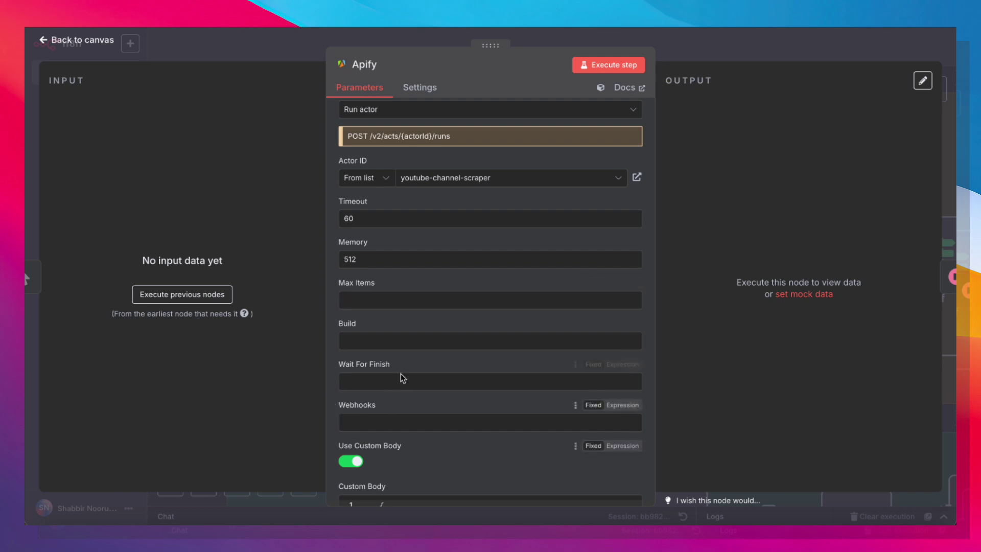
{"action": "scroll", "coordinate": [394, 322], "scroll_direction": "down", "scroll_amount": 6}
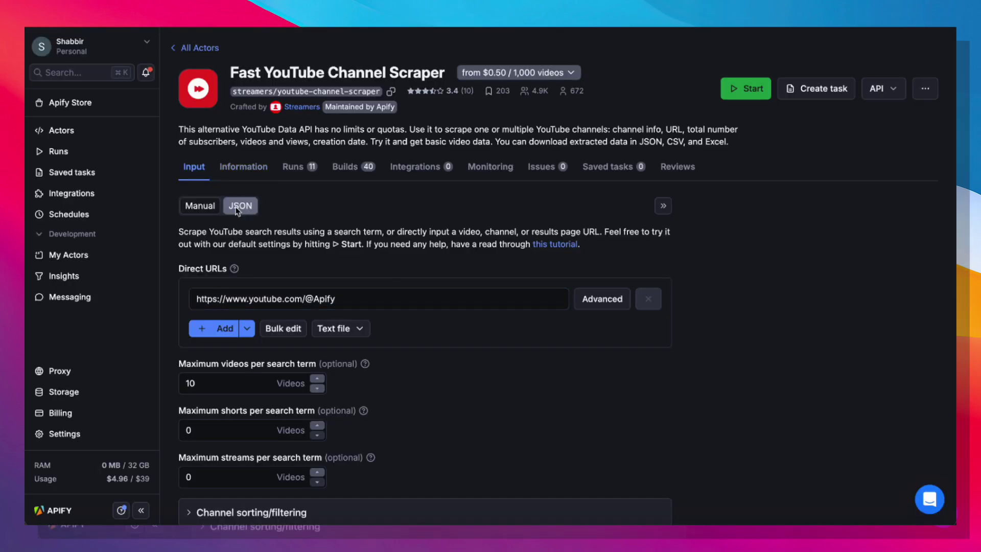
Switch to Apify, show the Fast YouTube Channel Scraper's input as JSON and select the whole JSON body
{"action": "left_click", "coordinate": [238, 207]}
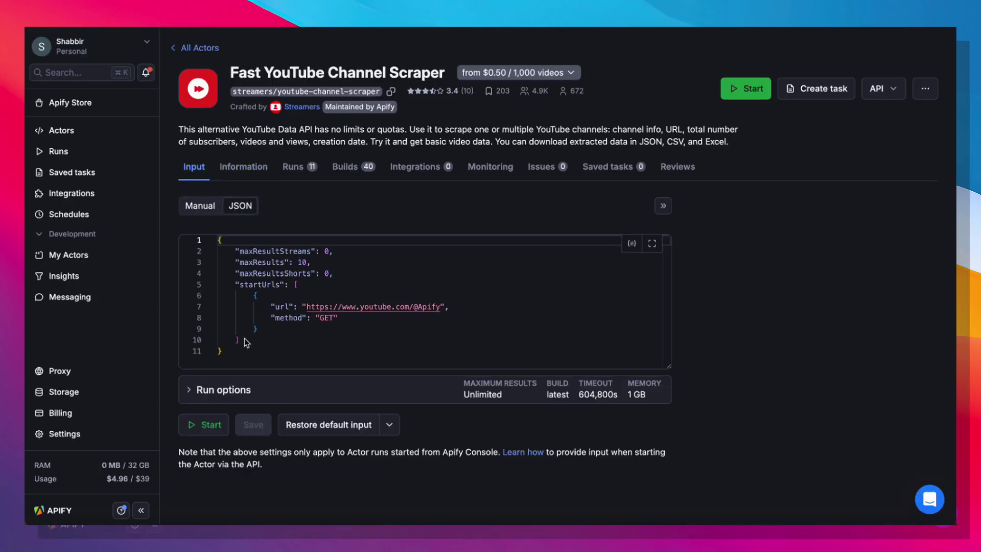
{"action": "left_click", "coordinate": [232, 356]}
{"action": "left_click_drag", "start_coordinate": [232, 356], "coordinate": [215, 254]}
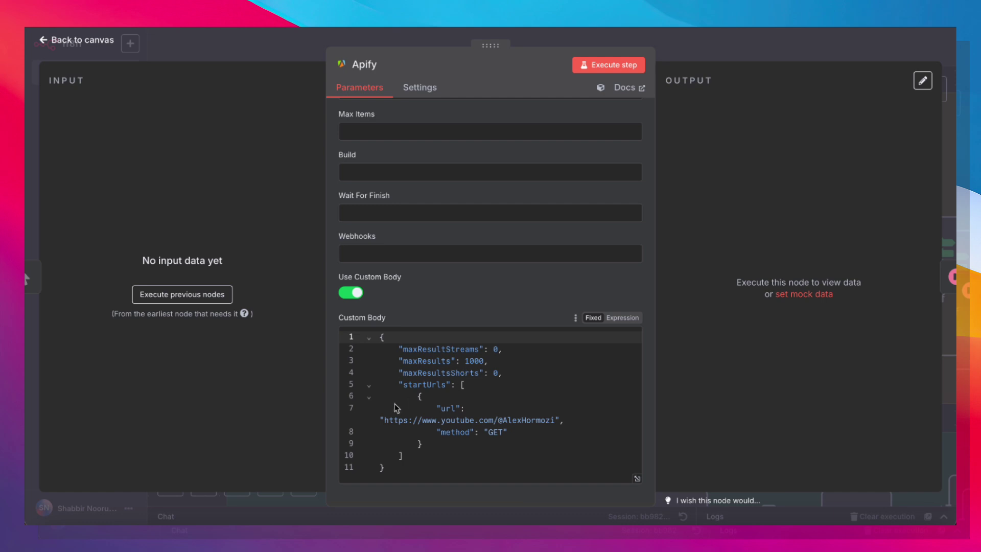
Back in n8n, highlight the channel URL in the Apify node's custom body and close the node
{"action": "left_click", "coordinate": [384, 422]}
{"action": "left_click_drag", "start_coordinate": [385, 425], "coordinate": [556, 419]}
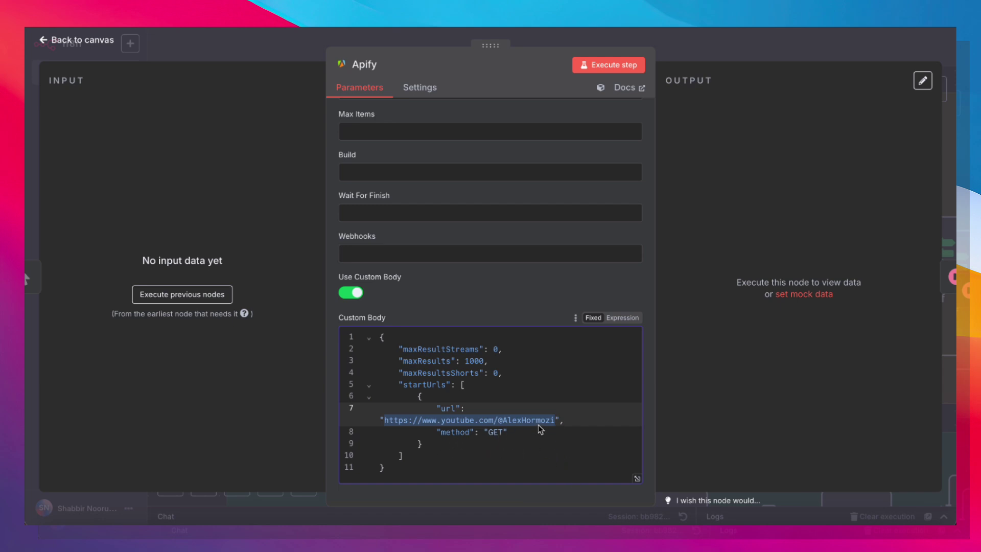
{"action": "left_click", "coordinate": [728, 54]}
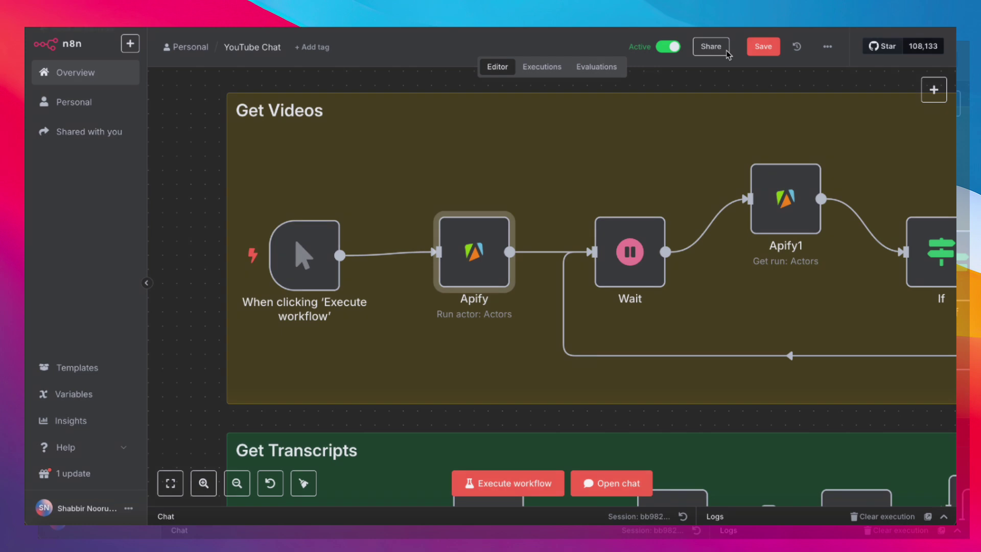
Check the interval settings of the Wait node and the get-run parameters of the Apify1 node
{"action": "scroll", "coordinate": [485, 266], "scroll_direction": "right", "scroll_amount": 6}
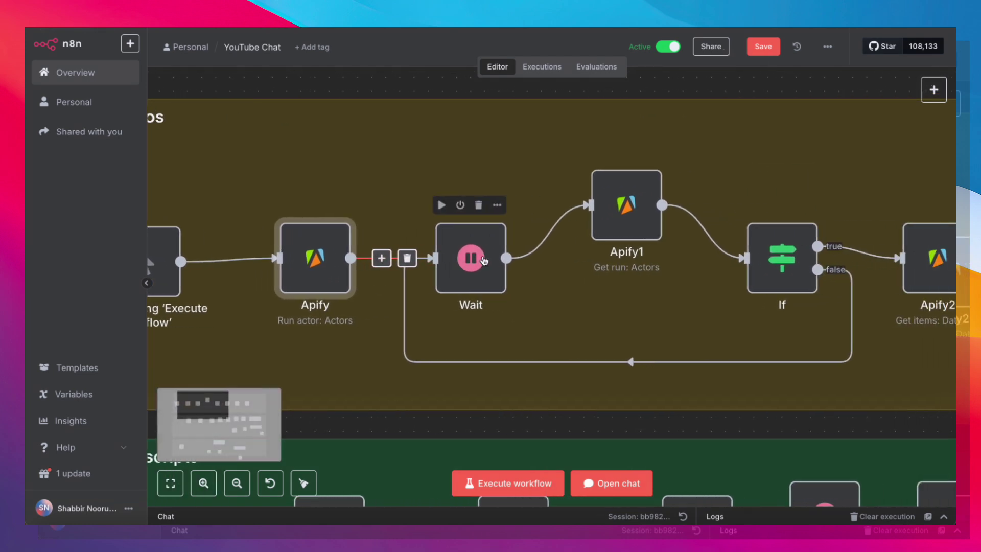
{"action": "scroll", "coordinate": [486, 275], "scroll_direction": "right", "scroll_amount": 1}
{"action": "double_click", "coordinate": [462, 261]}
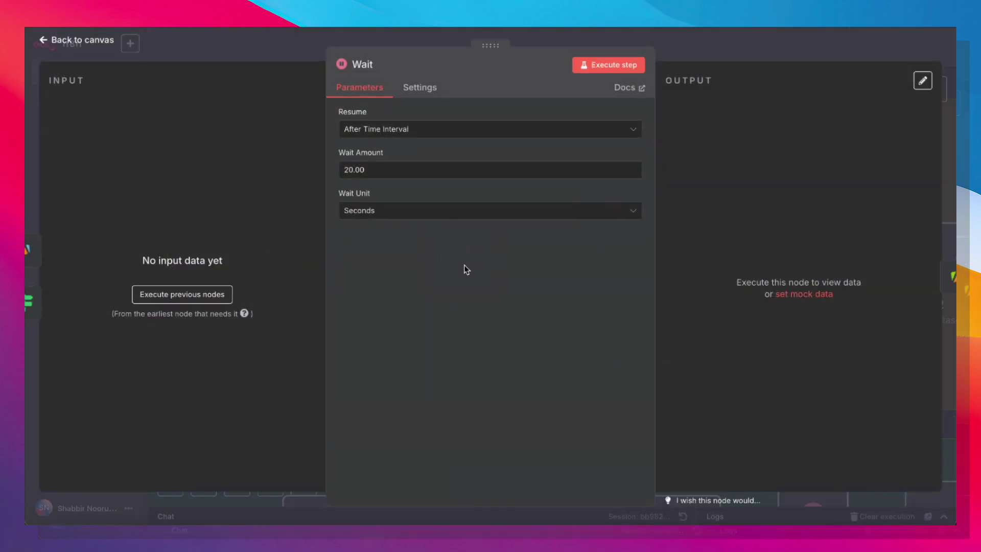
{"action": "left_click", "coordinate": [703, 50]}
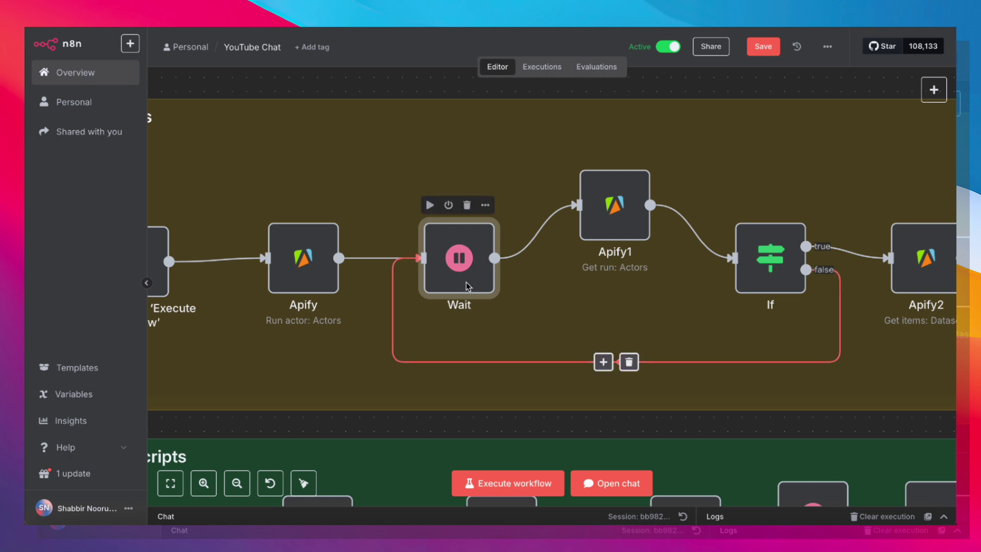
{"action": "double_click", "coordinate": [618, 221]}
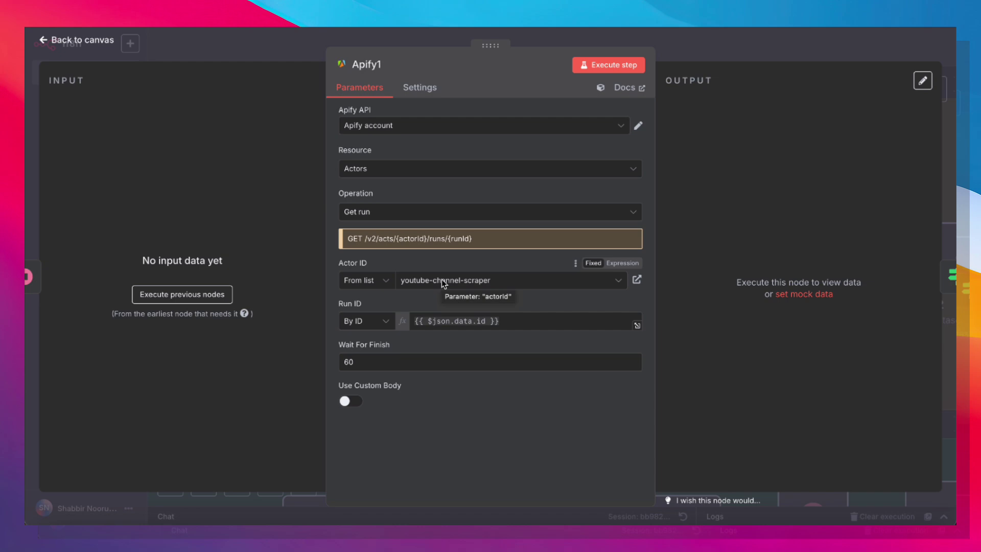
{"action": "left_click", "coordinate": [736, 52]}
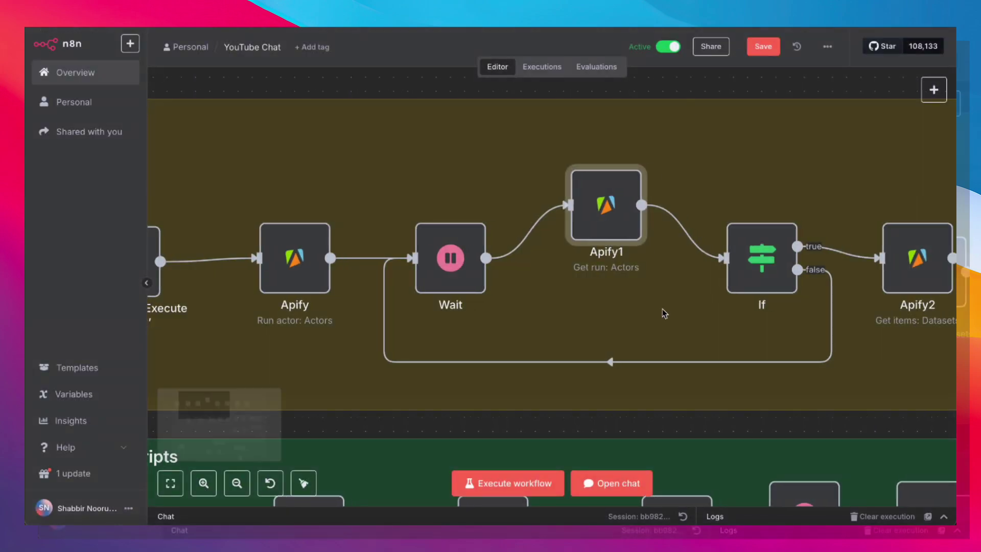
Inspect the If node's status condition, close it and view the nodes following its true branch
{"action": "scroll", "coordinate": [662, 308], "scroll_direction": "right", "scroll_amount": 2}
{"action": "double_click", "coordinate": [693, 247]}
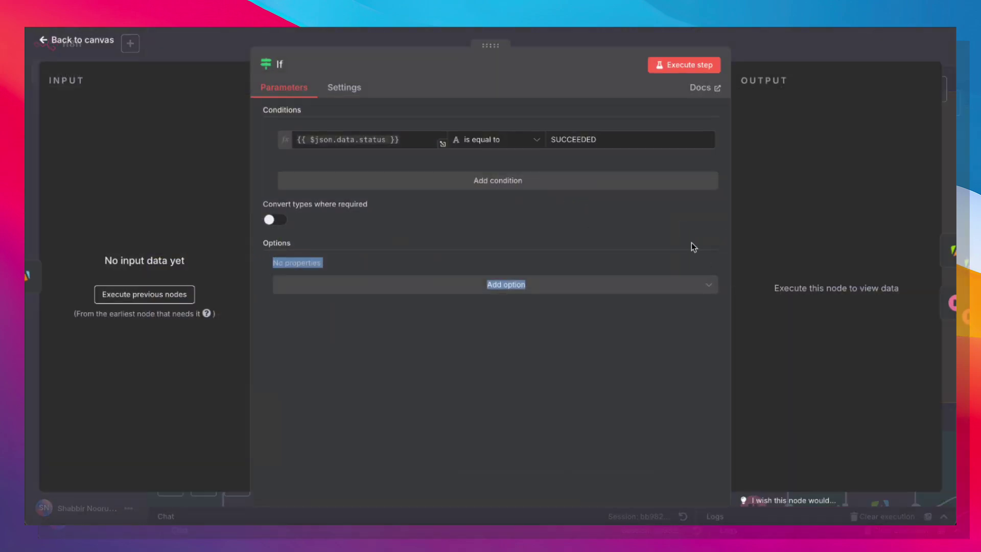
{"action": "left_click", "coordinate": [550, 155]}
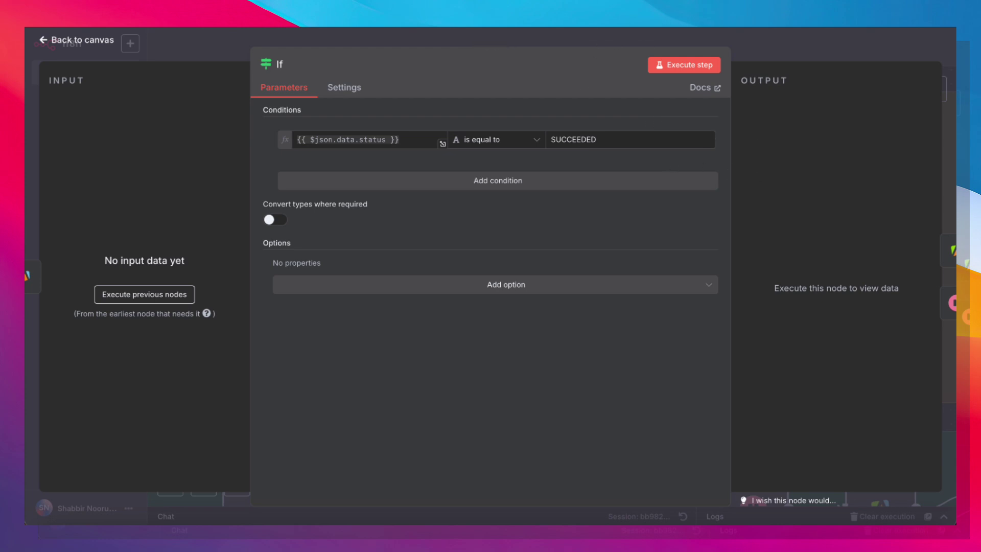
{"action": "key", "text": "Escape"}
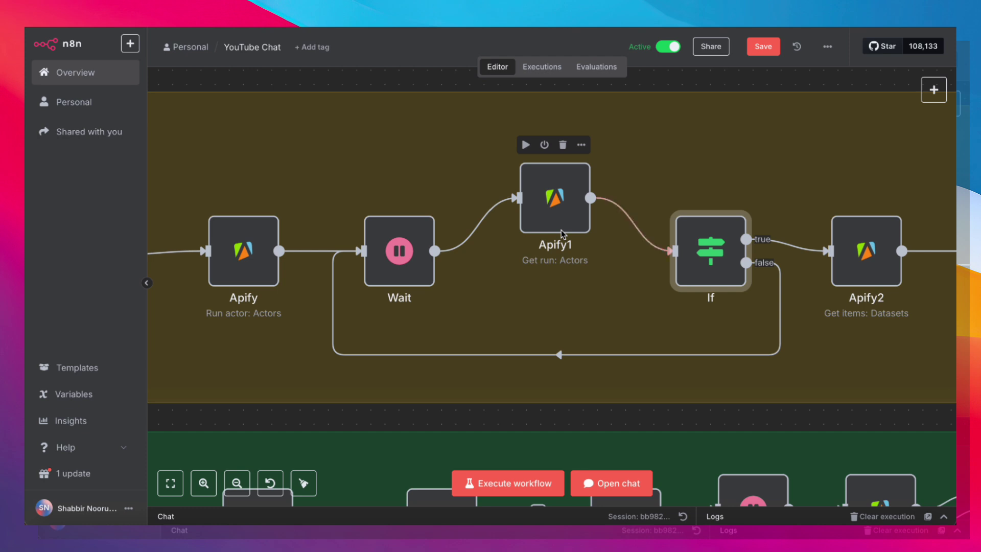
{"action": "scroll", "coordinate": [562, 234], "scroll_direction": "right", "scroll_amount": 1}
{"action": "scroll", "coordinate": [562, 234], "scroll_direction": "right", "scroll_amount": 10}
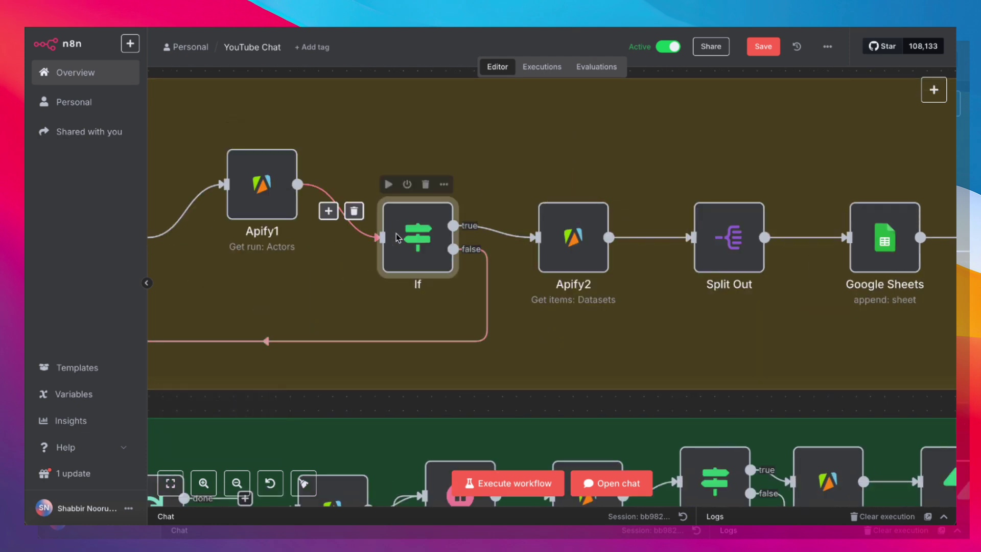
Check the Apify2 node's dataset-items parameters, close it and view the Split Out node that follows
{"action": "double_click", "coordinate": [575, 235]}
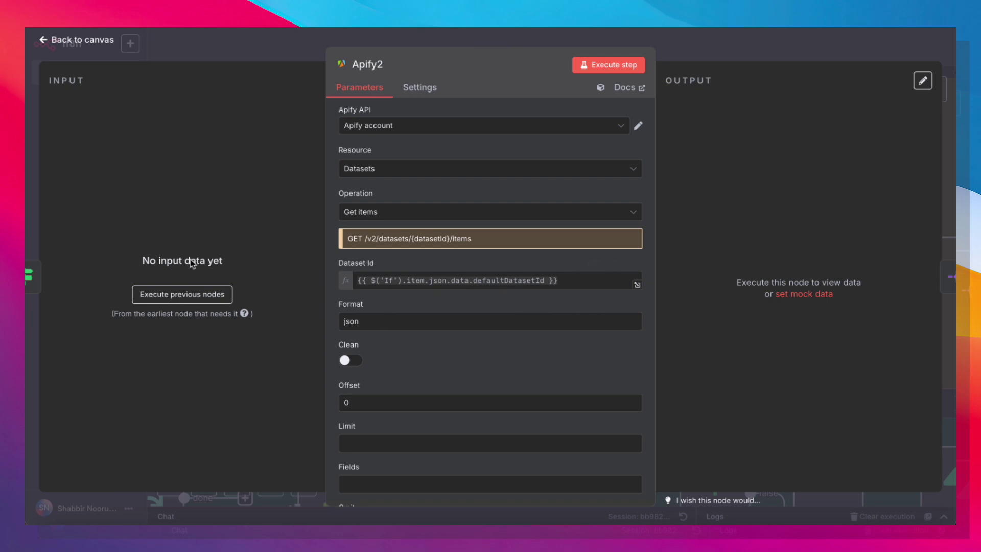
{"action": "left_click", "coordinate": [759, 49]}
{"action": "scroll", "coordinate": [484, 251], "scroll_direction": "right", "scroll_amount": 3}
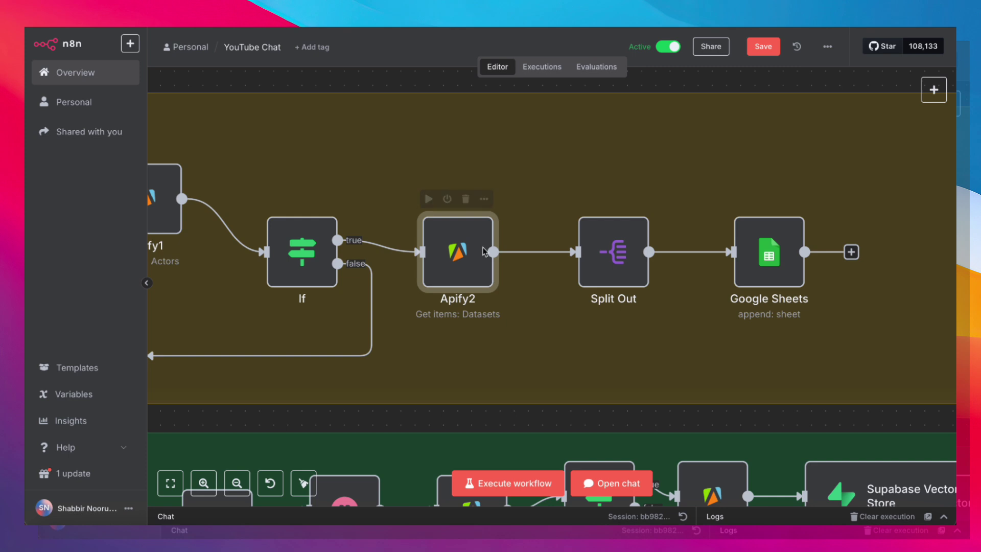
{"action": "mouse_move", "coordinate": [524, 247]}
{"action": "scroll", "coordinate": [537, 324], "scroll_direction": "right", "scroll_amount": 3}
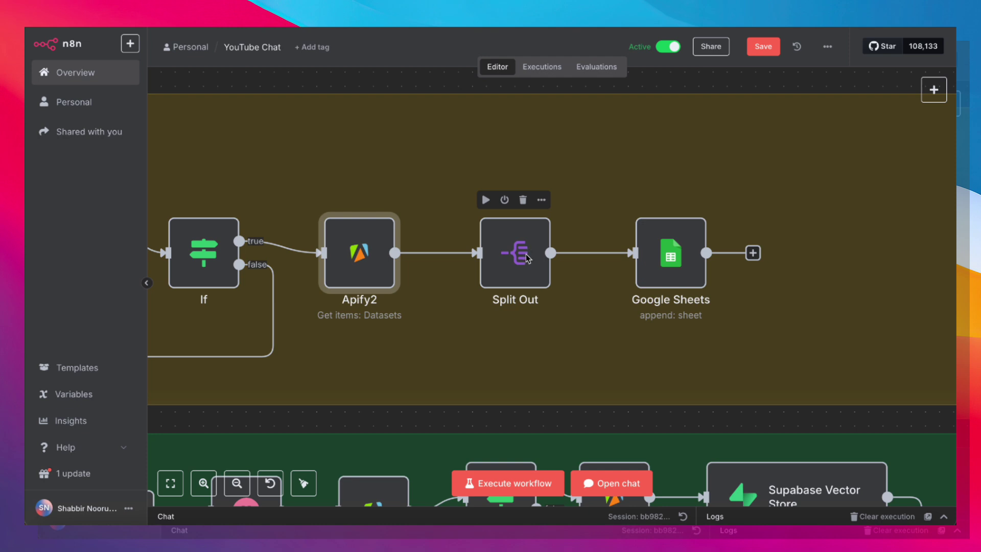
{"action": "mouse_move", "coordinate": [594, 250]}
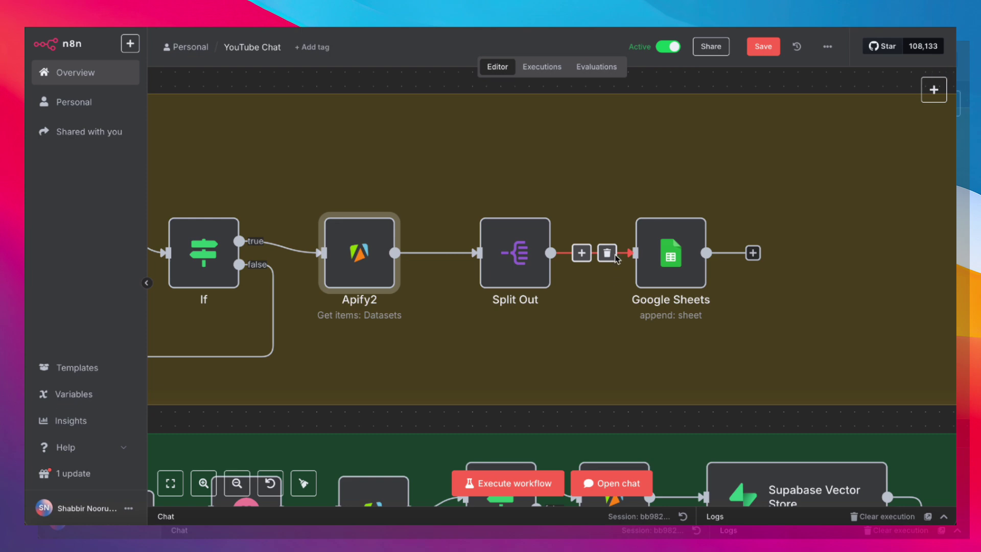
Review the Google Sheets node's Append Row settings and its column mappings for the Alex Hormozi Videos document, and close the node
{"action": "double_click", "coordinate": [673, 253]}
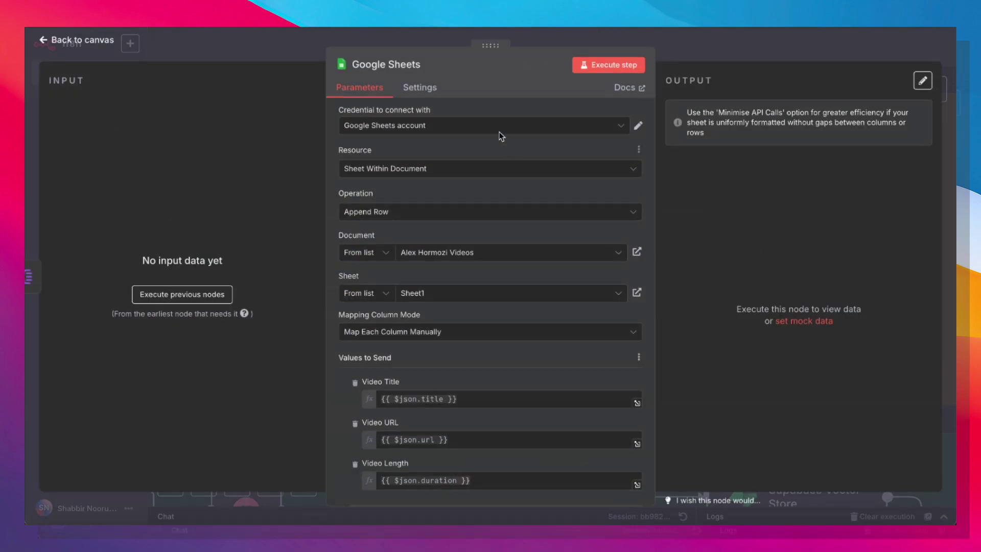
{"action": "scroll", "coordinate": [522, 262], "scroll_direction": "down", "scroll_amount": 3}
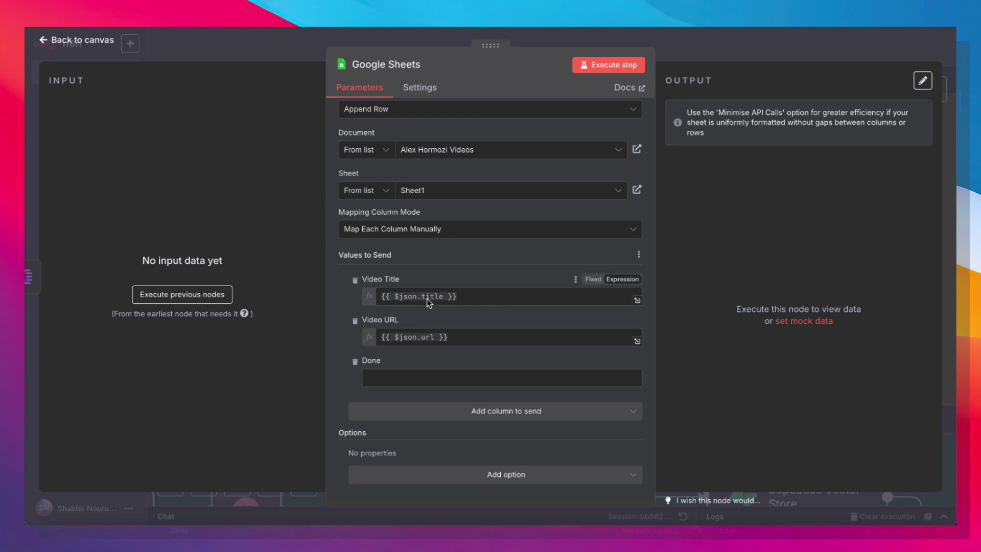
{"action": "left_click", "coordinate": [771, 53]}
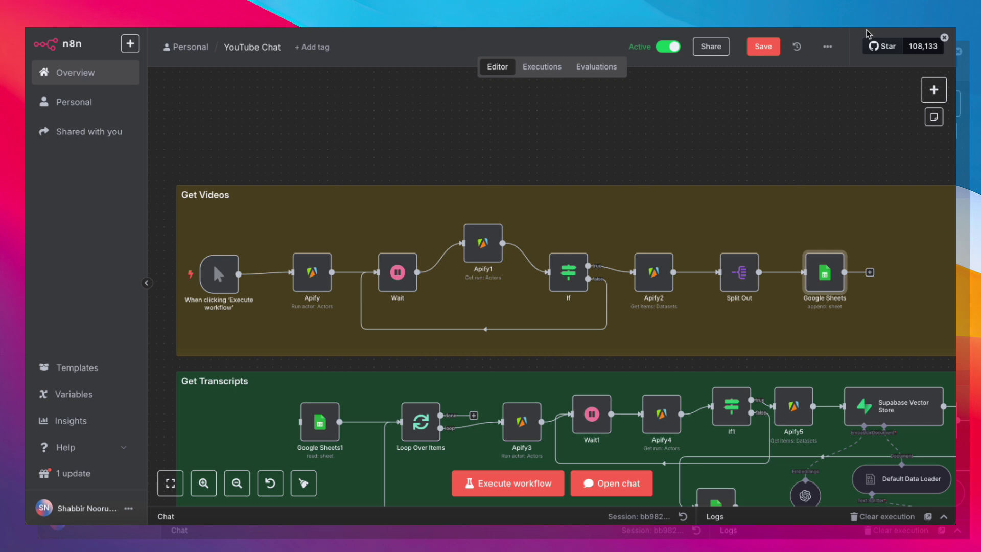
Detach the manual trigger from the Apify node and connect it to Google Sheets1, placing it in the Get Transcripts section
{"action": "scroll", "coordinate": [438, 269], "scroll_direction": "down", "scroll_amount": 4}
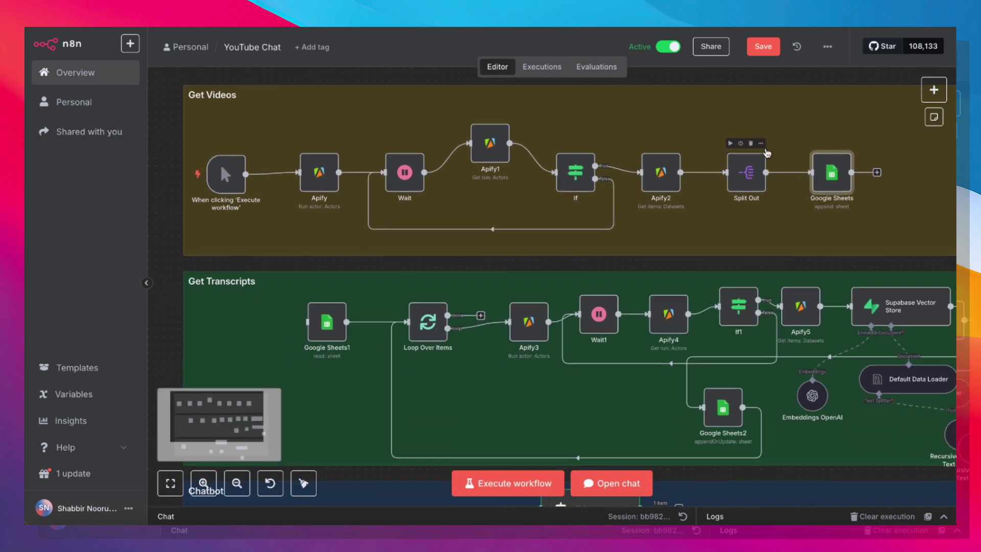
{"action": "scroll", "coordinate": [363, 370], "scroll_direction": "down", "scroll_amount": 1}
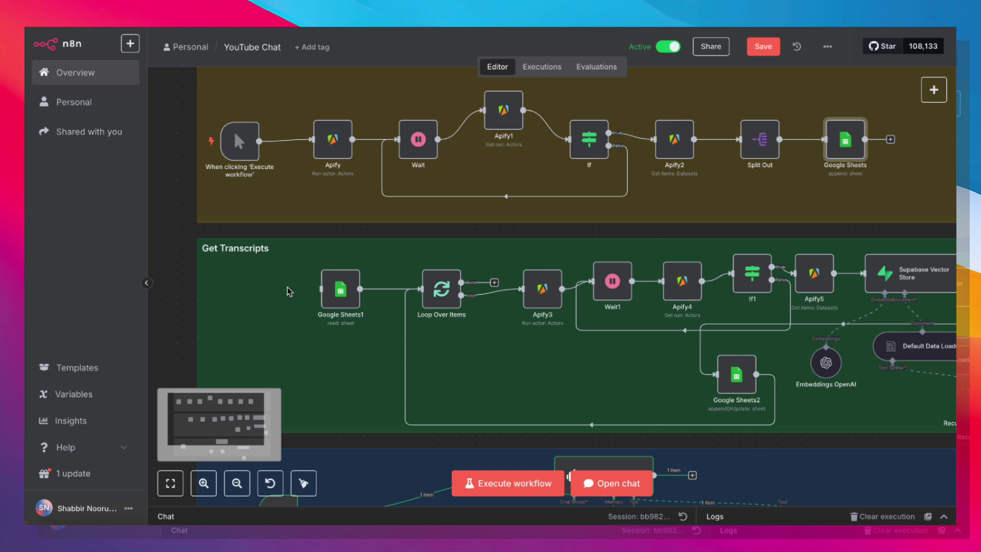
{"action": "mouse_move", "coordinate": [296, 142]}
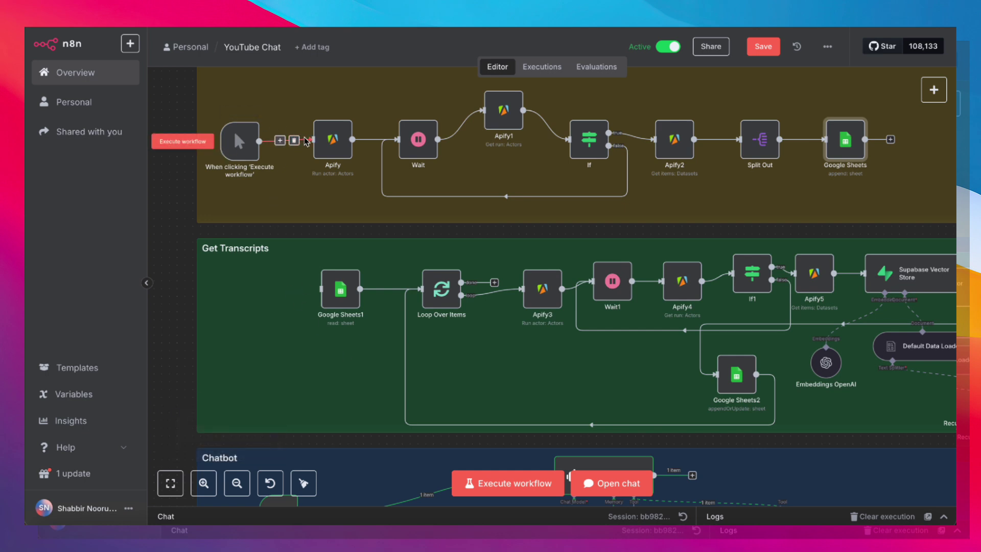
{"action": "left_click", "coordinate": [295, 141]}
{"action": "left_click_drag", "start_coordinate": [238, 137], "coordinate": [320, 299]}
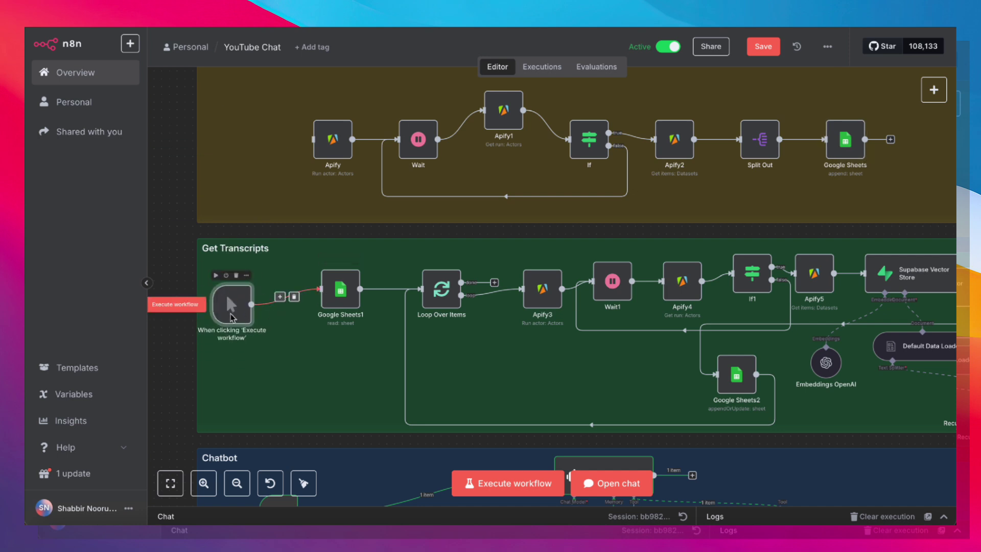
{"action": "left_click_drag", "start_coordinate": [233, 317], "coordinate": [252, 303]}
Inspect the Google Sheets1 node's Get Row(s) settings and its filter on the Done column, and close the node
{"action": "scroll", "coordinate": [250, 302], "scroll_direction": "right", "scroll_amount": 1}
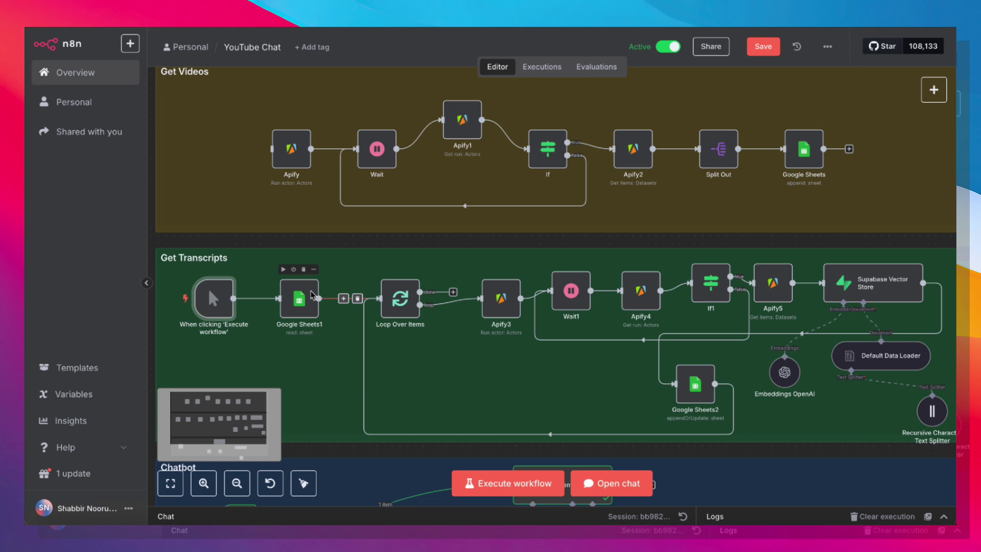
{"action": "double_click", "coordinate": [299, 298]}
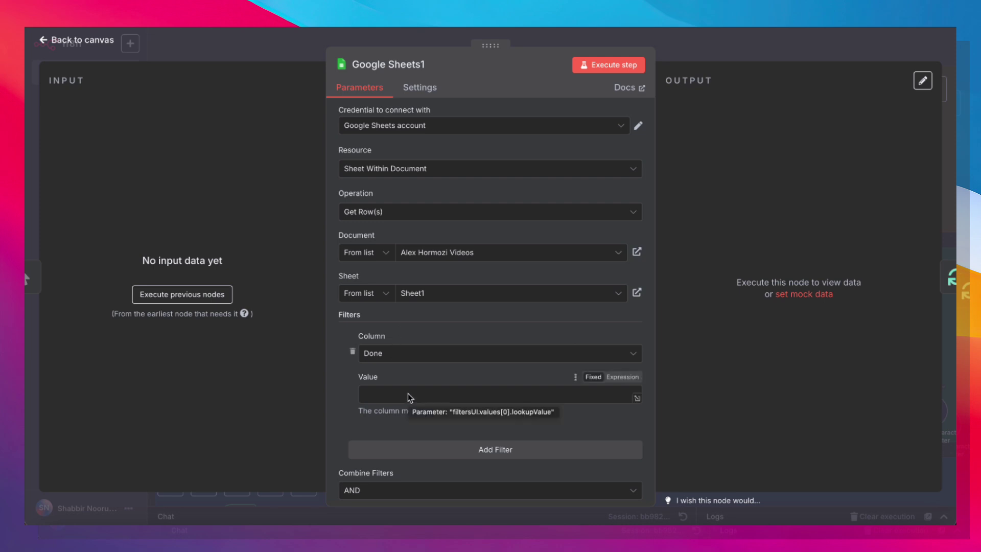
{"action": "mouse_move", "coordinate": [391, 338]}
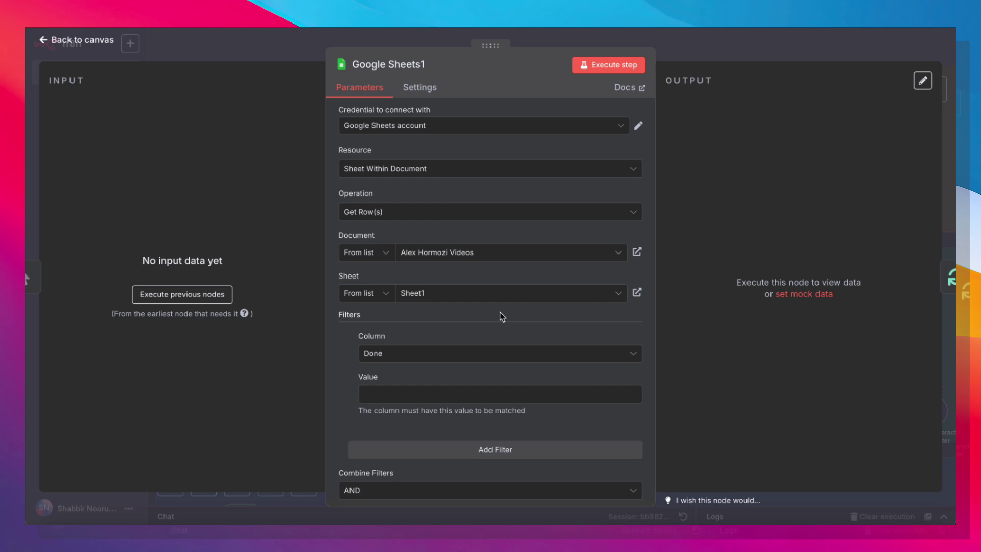
{"action": "left_click", "coordinate": [752, 37]}
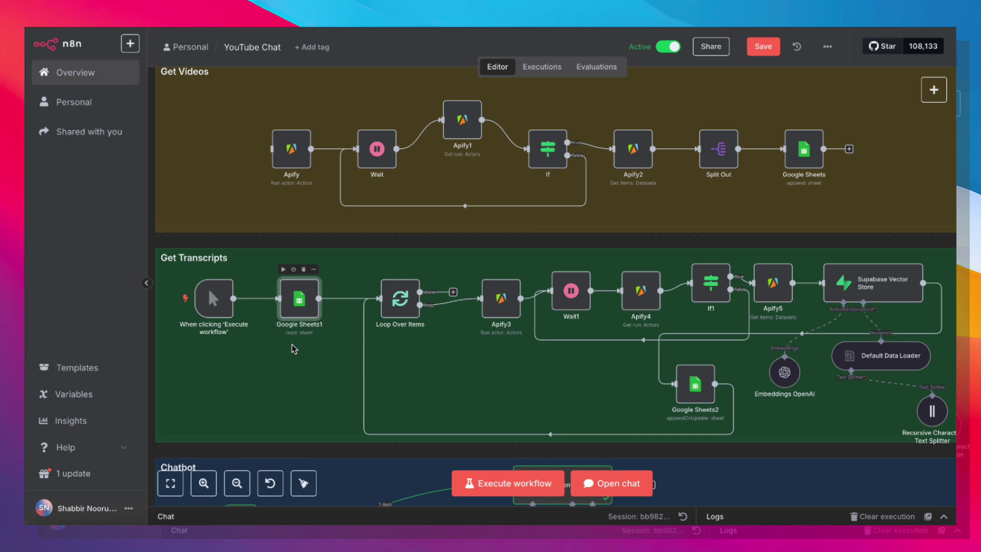
Switch to Apify to open the YouTube Transcript Ninja actor, and back in n8n review Apify3's parameters and expand its custom body
{"action": "scroll", "coordinate": [293, 349], "scroll_direction": "right", "scroll_amount": 3}
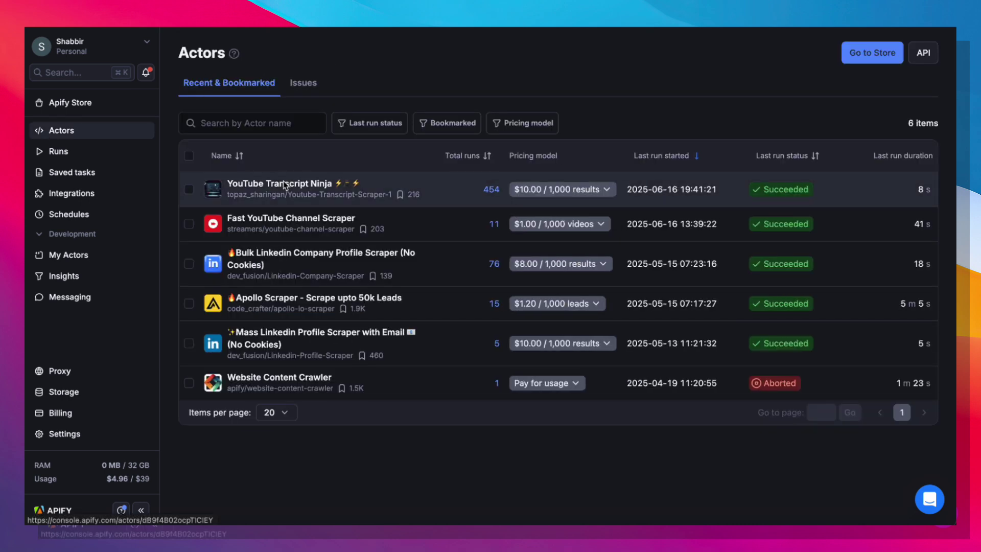
{"action": "left_click", "coordinate": [284, 186]}
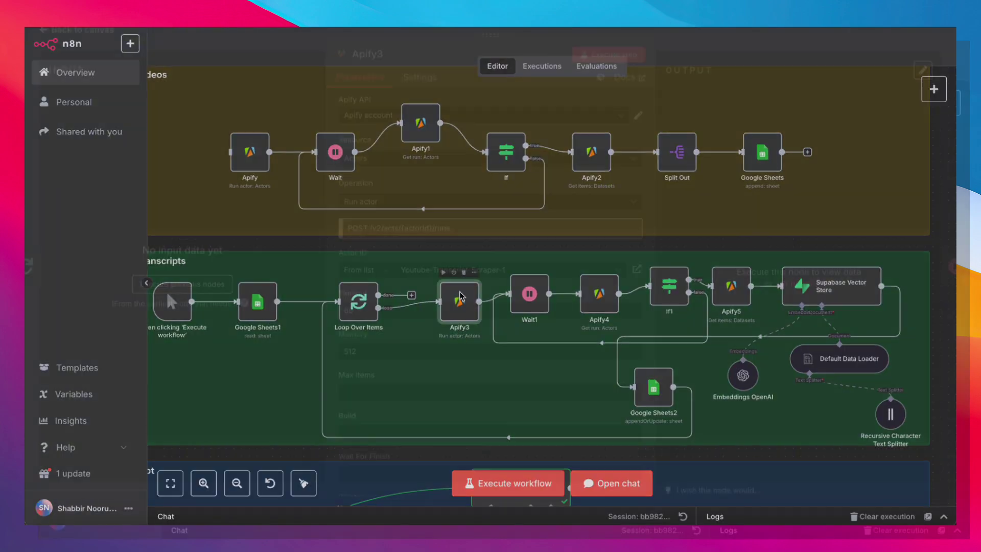
{"action": "double_click", "coordinate": [460, 301]}
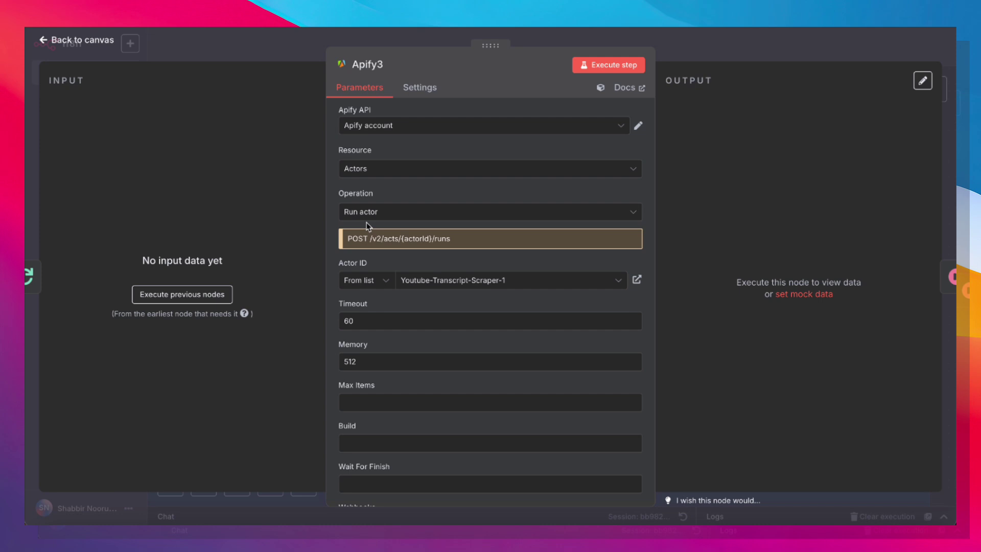
{"action": "scroll", "coordinate": [398, 203], "scroll_direction": "down", "scroll_amount": 2}
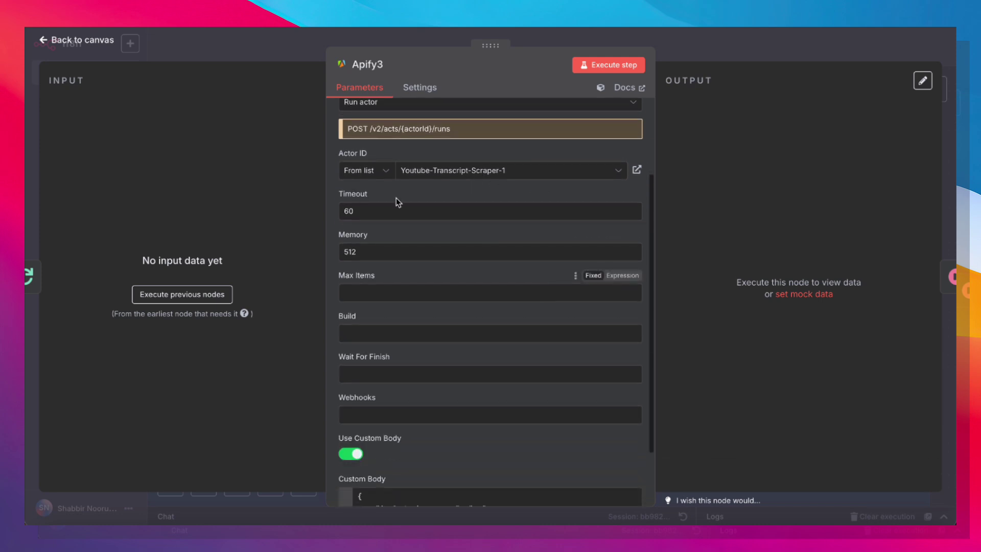
{"action": "scroll", "coordinate": [368, 243], "scroll_direction": "down", "scroll_amount": 2}
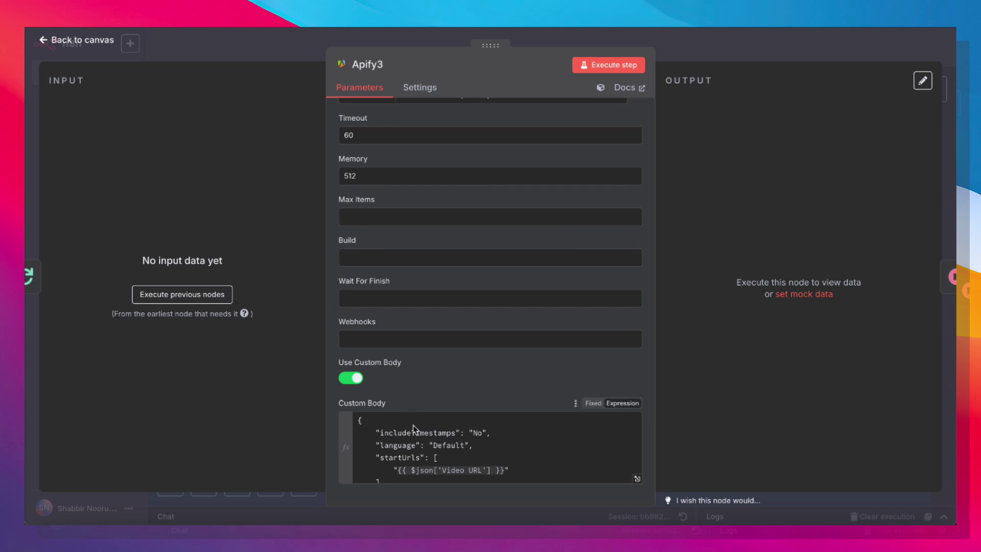
{"action": "scroll", "coordinate": [413, 425], "scroll_direction": "down", "scroll_amount": 1}
{"action": "left_click", "coordinate": [637, 478]}
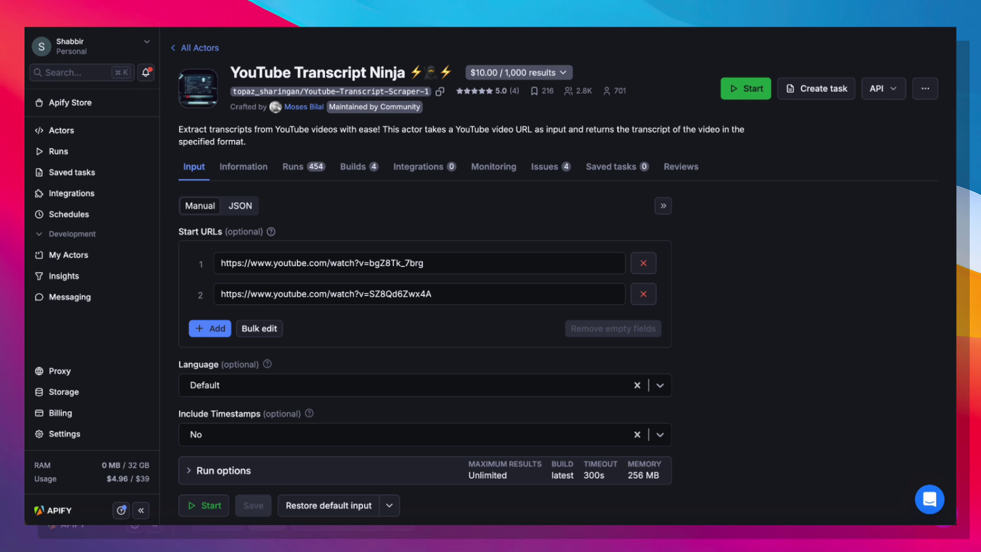
Switch to Apify, show the YouTube Transcript Ninja's input as JSON and select the JSON body
{"action": "left_click", "coordinate": [241, 210]}
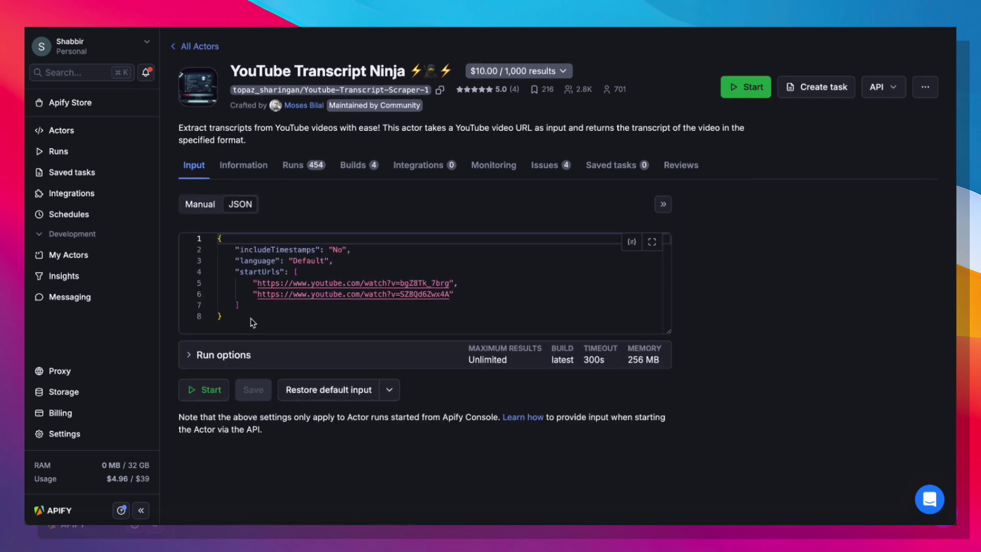
{"action": "left_click_drag", "start_coordinate": [271, 321], "coordinate": [228, 251]}
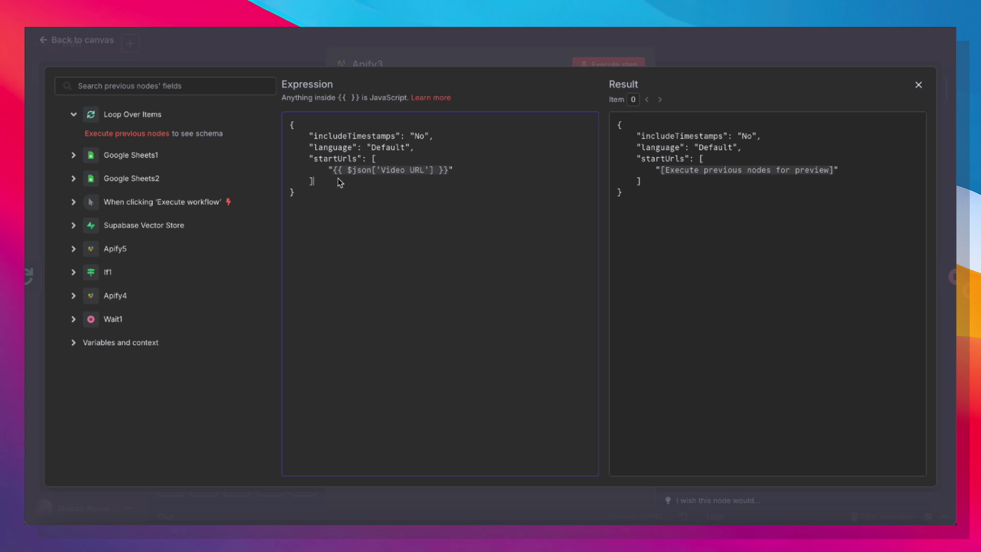
Back in n8n, highlight the Video URL expression in Apify3's custom body, and close the expression editor and the node
{"action": "left_click_drag", "start_coordinate": [454, 171], "coordinate": [356, 172]}
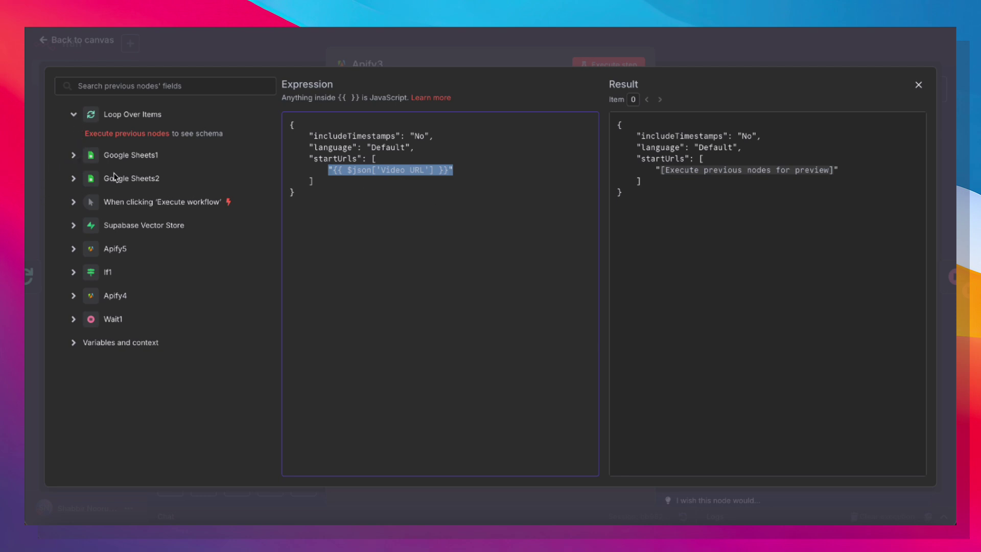
{"action": "left_click", "coordinate": [373, 203]}
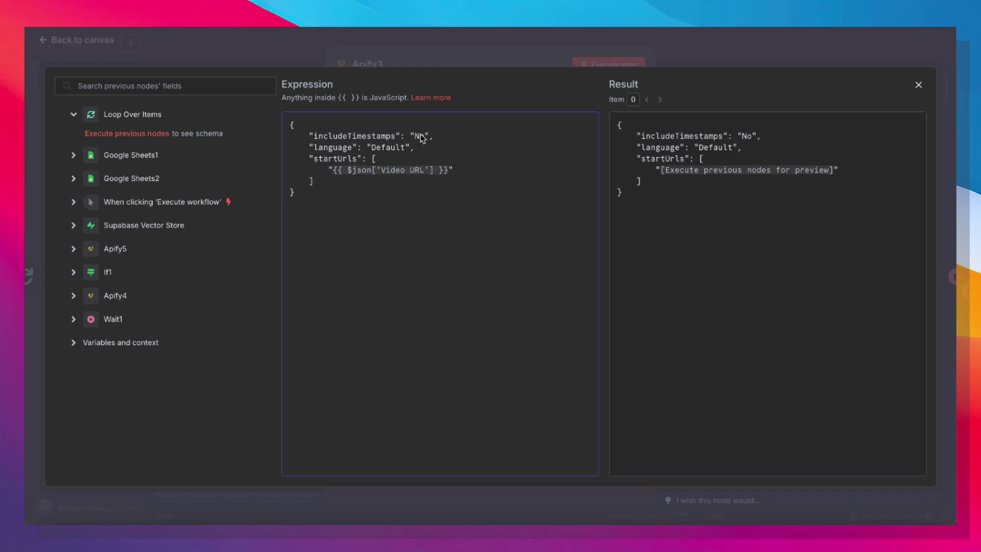
{"action": "left_click", "coordinate": [519, 61]}
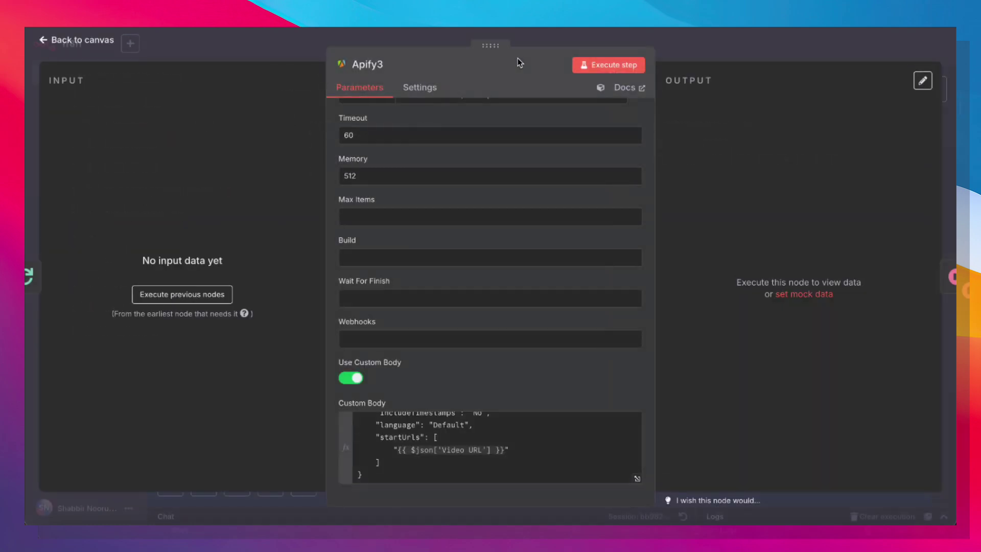
{"action": "scroll", "coordinate": [516, 255], "scroll_direction": "up", "scroll_amount": 5}
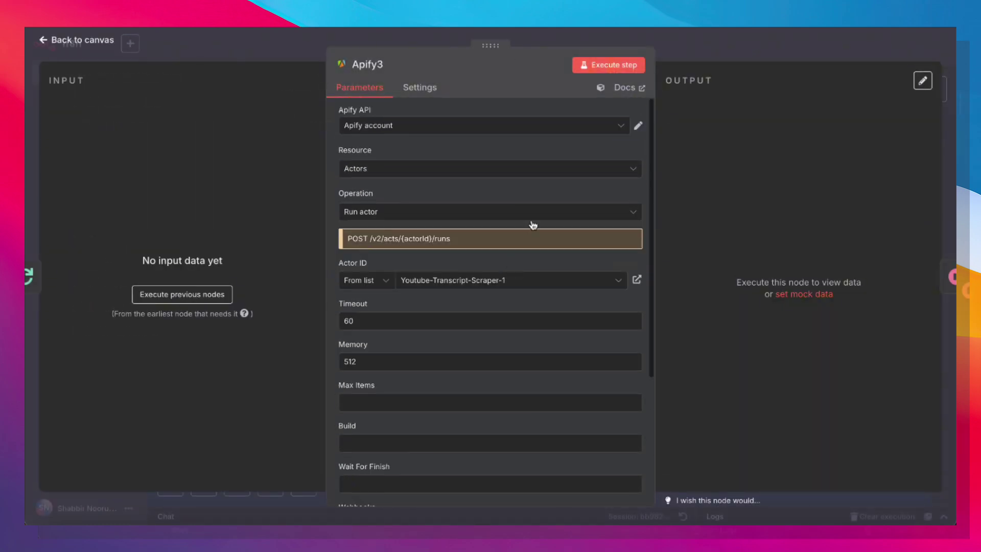
{"action": "left_click", "coordinate": [686, 48]}
View the Wait1, Apify4 and If1 nodes of Get Transcripts and check the dataset-items parameters of Apify5
{"action": "scroll", "coordinate": [481, 386], "scroll_direction": "right", "scroll_amount": 2}
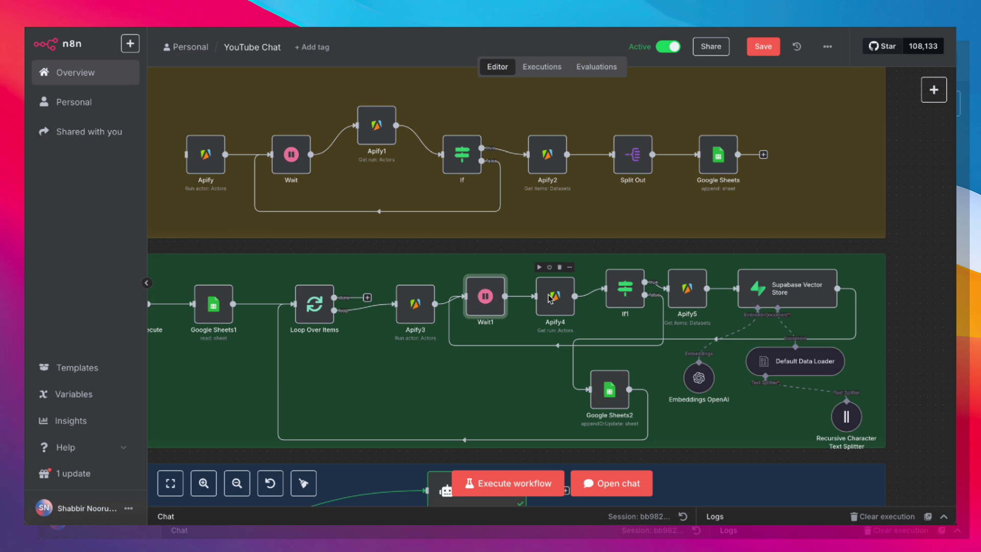
{"action": "scroll", "coordinate": [550, 299], "scroll_direction": "right", "scroll_amount": 2}
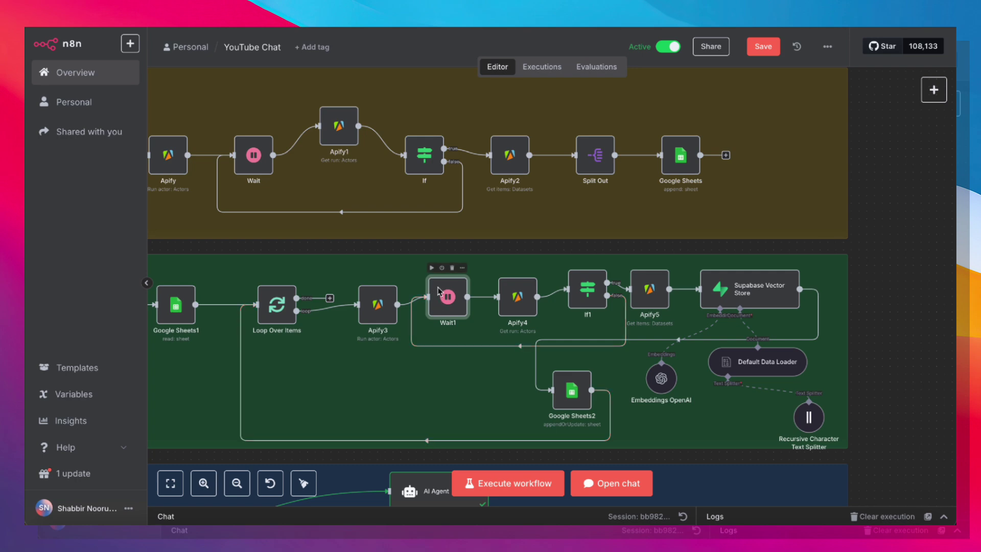
{"action": "double_click", "coordinate": [645, 282]}
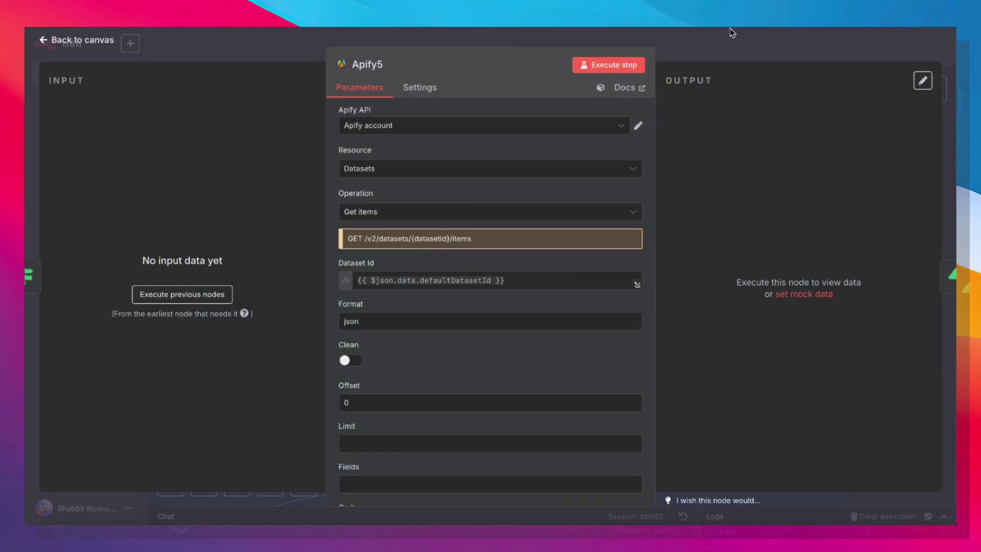
{"action": "key", "text": "Escape"}
{"action": "scroll", "coordinate": [590, 344], "scroll_direction": "right", "scroll_amount": 3}
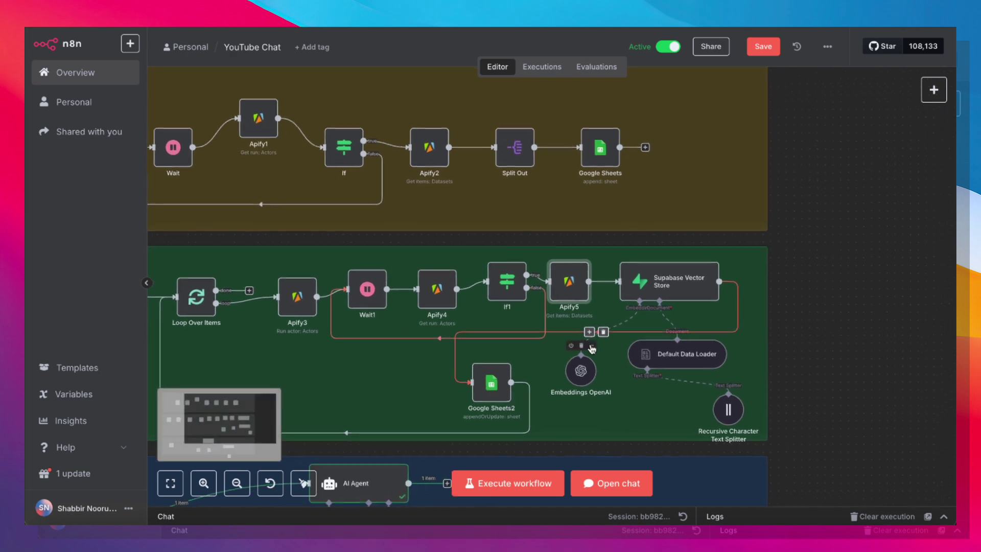
Open the Supabase Vector Store node, switch to Supabase and start a new SQL snippet in the Hormozi_bot project
{"action": "double_click", "coordinate": [683, 272]}
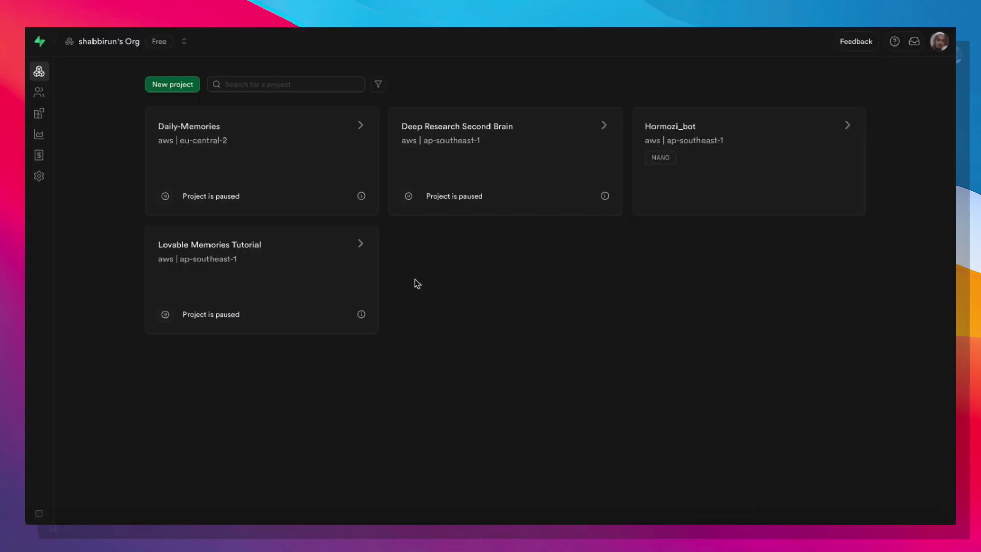
{"action": "left_click", "coordinate": [731, 131]}
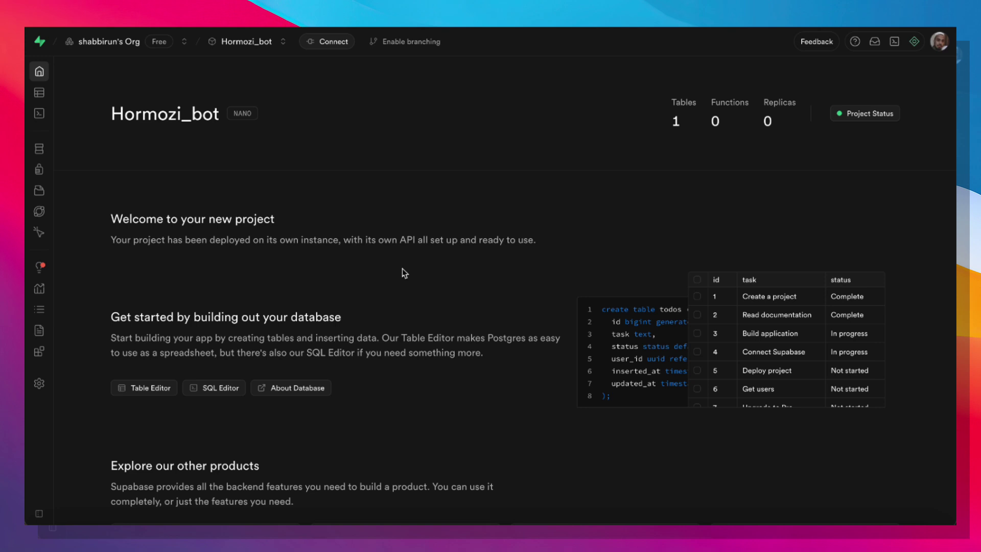
{"action": "left_click", "coordinate": [39, 114]}
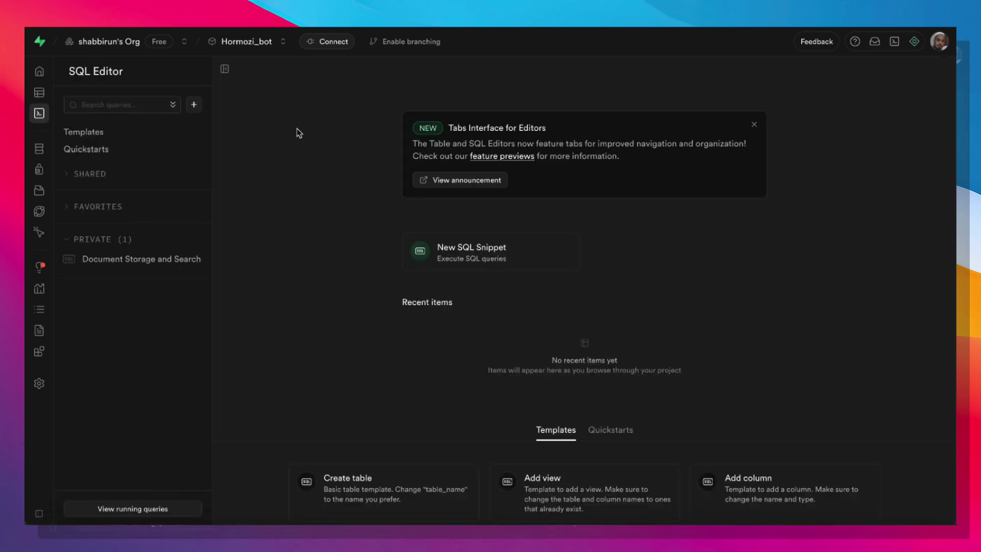
{"action": "left_click", "coordinate": [493, 262]}
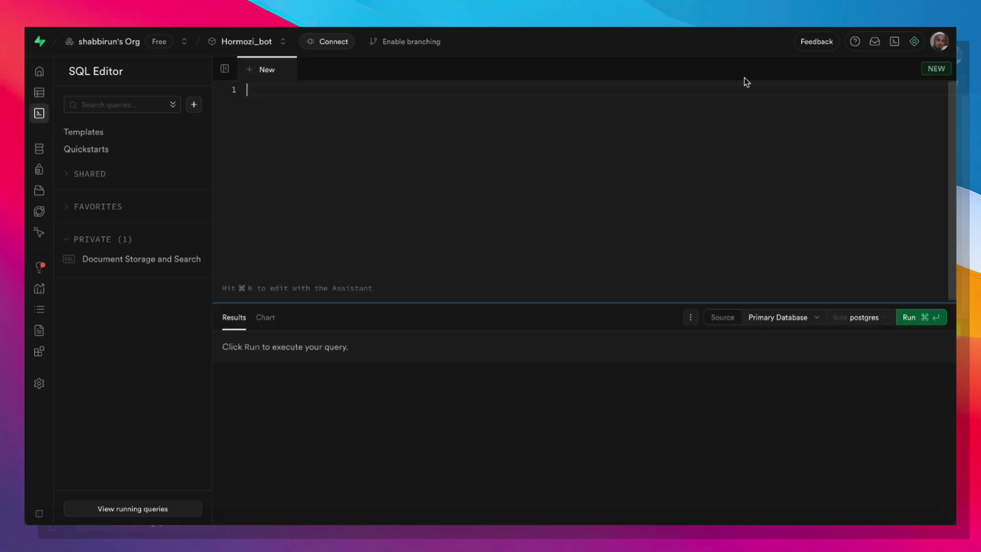
Copy the LangChain database initialization SQL from the Supabase docs and paste it into the new SQL snippet in the Hormozi_bot project
{"action": "left_click", "coordinate": [659, 21]}
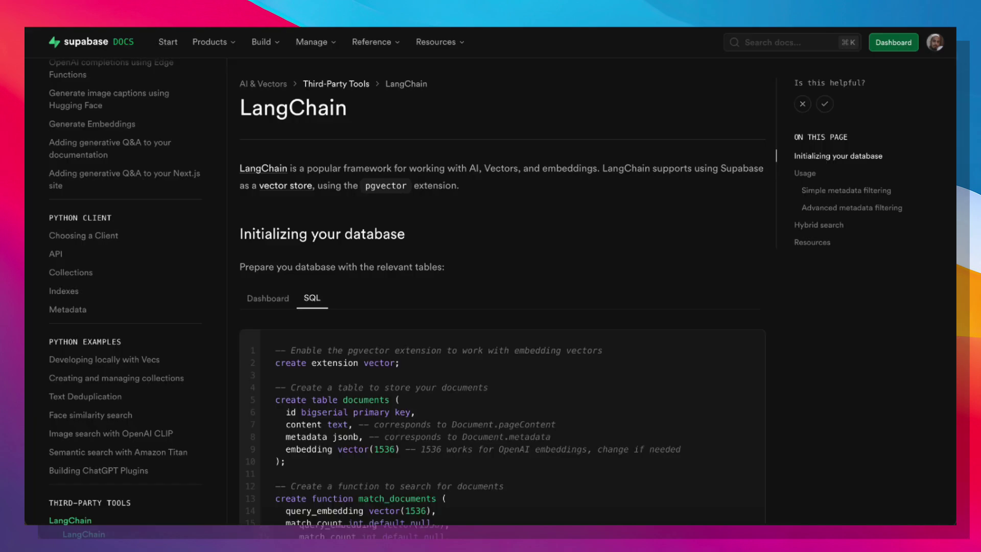
{"action": "scroll", "coordinate": [511, 298], "scroll_direction": "down", "scroll_amount": 6}
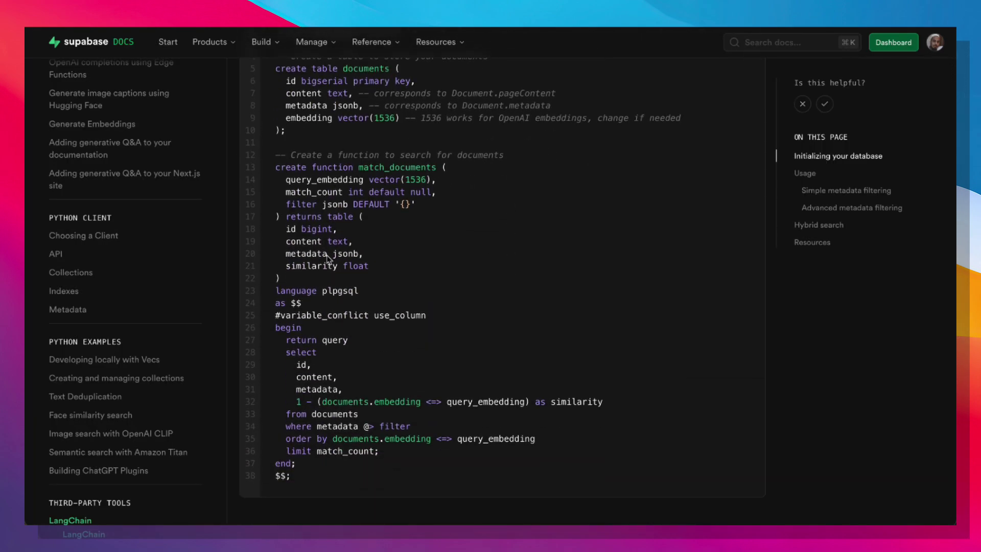
{"action": "scroll", "coordinate": [327, 258], "scroll_direction": "up", "scroll_amount": 2}
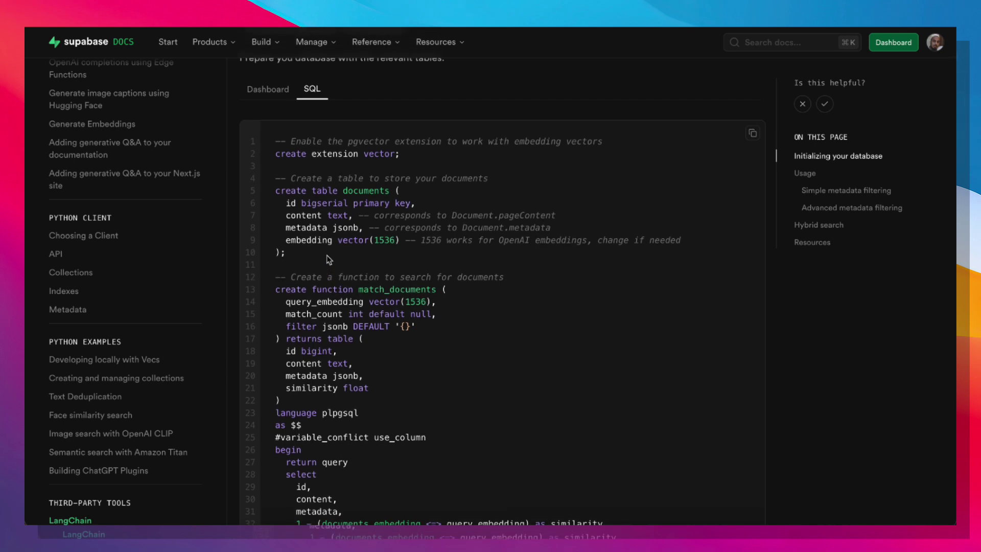
{"action": "left_click", "coordinate": [752, 134]}
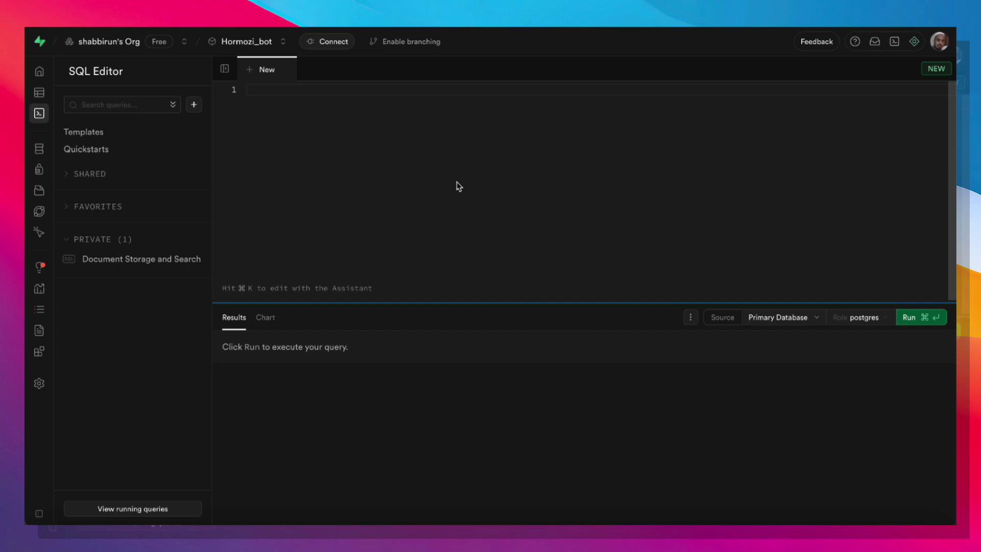
{"action": "left_click", "coordinate": [458, 186]}
{"action": "key", "text": "super+v"}
{"action": "left_click", "coordinate": [931, 323]}
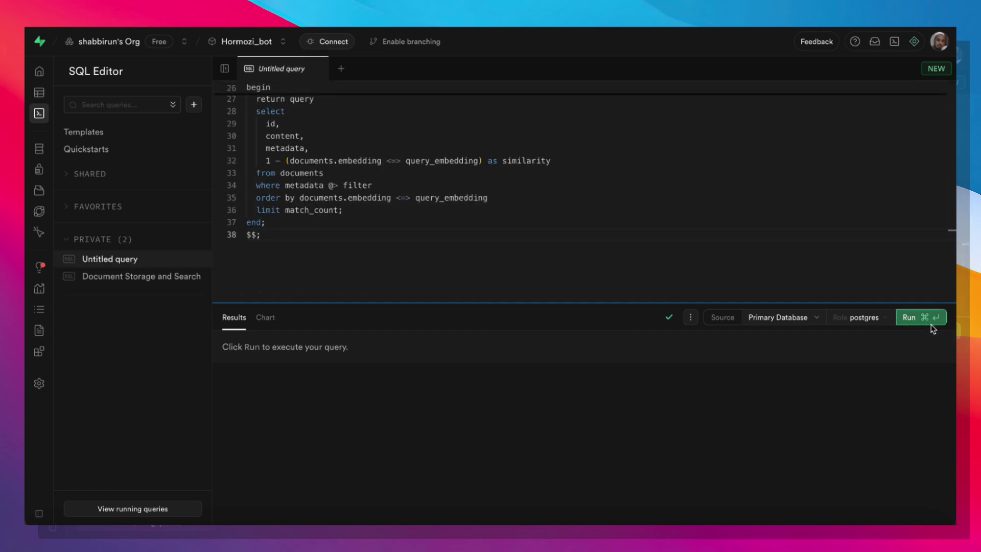
Open the documents table in Supabase's Table Editor and look through its rows
{"action": "left_click", "coordinate": [47, 95]}
{"action": "left_click", "coordinate": [109, 177]}
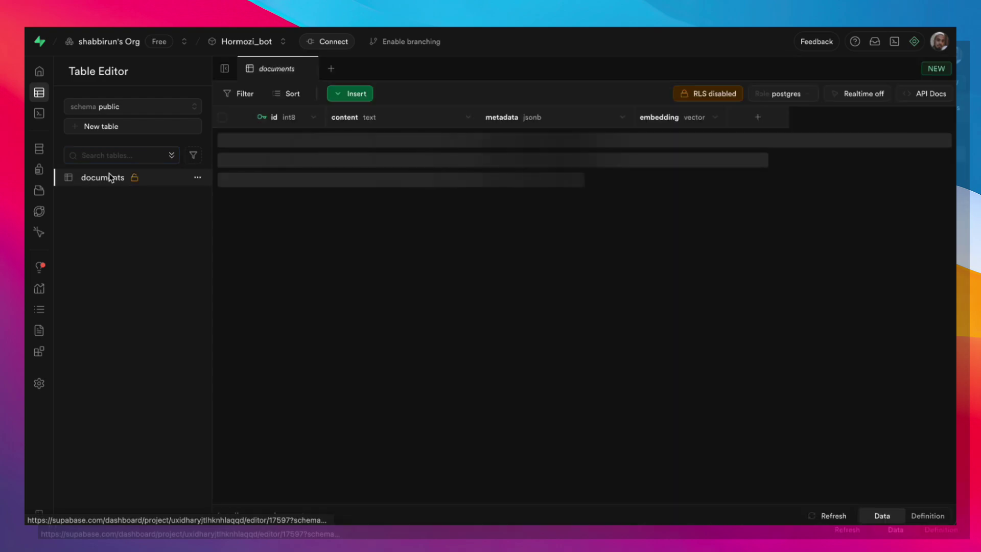
{"action": "scroll", "coordinate": [459, 240], "scroll_direction": "down", "scroll_amount": 15}
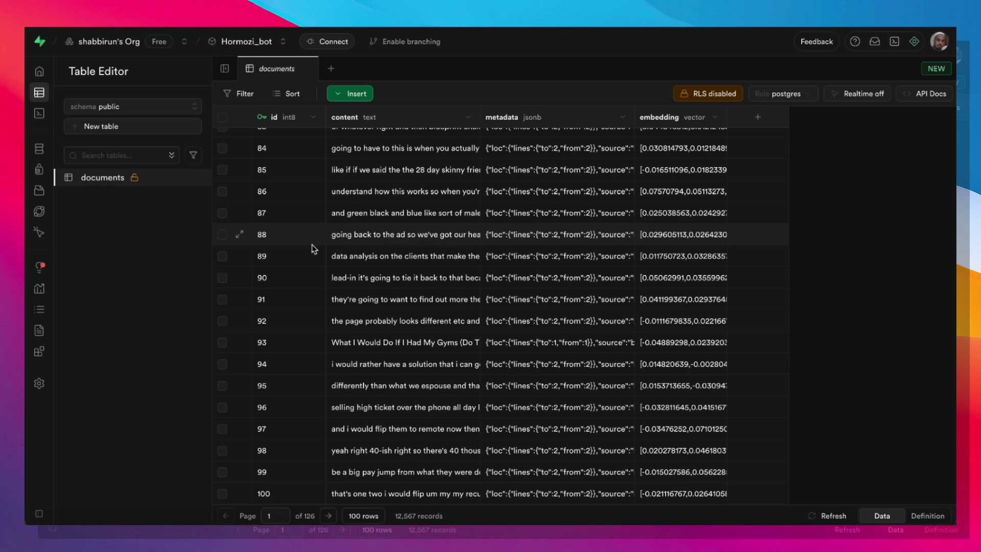
Show the Project API details in Supabase, and in n8n start a new credential for Supabase Vector Store with the project URL as host
{"action": "left_click", "coordinate": [42, 67]}
{"action": "scroll", "coordinate": [641, 246], "scroll_direction": "down", "scroll_amount": 10}
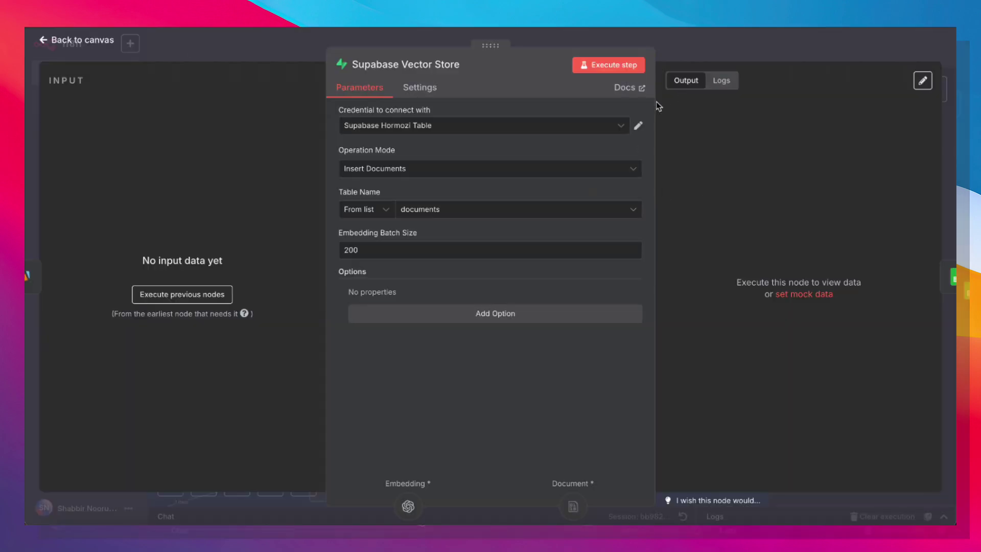
{"action": "left_click", "coordinate": [616, 132]}
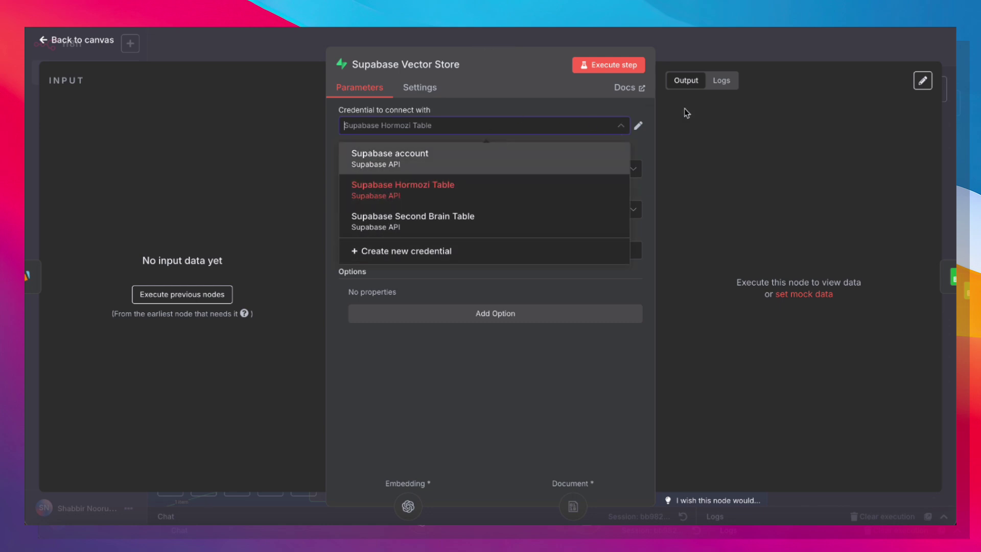
{"action": "left_click", "coordinate": [425, 260]}
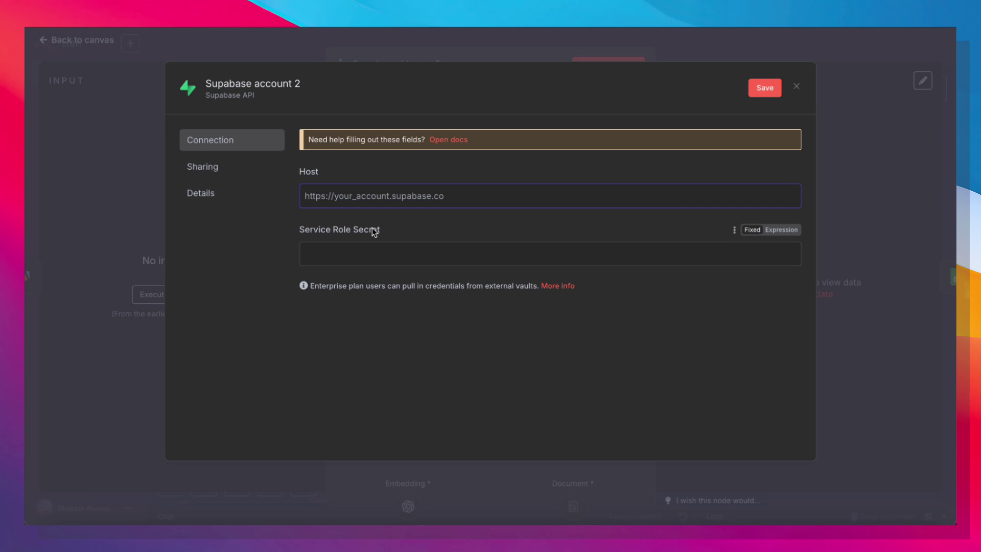
{"action": "key", "text": "super+v"}
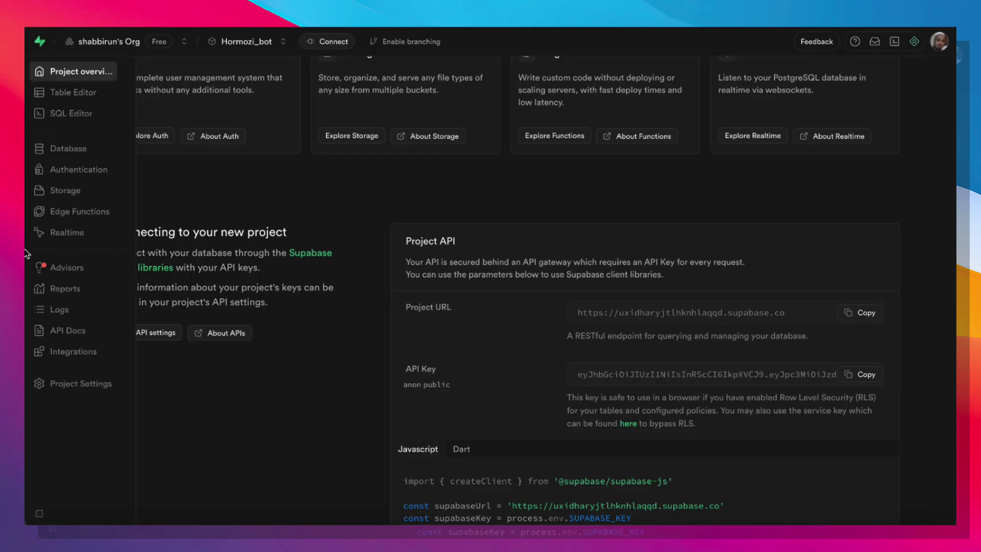
Show the API Keys in Supabase's project settings, and close the new Supabase credential in n8n without saving
{"action": "left_click", "coordinate": [51, 384]}
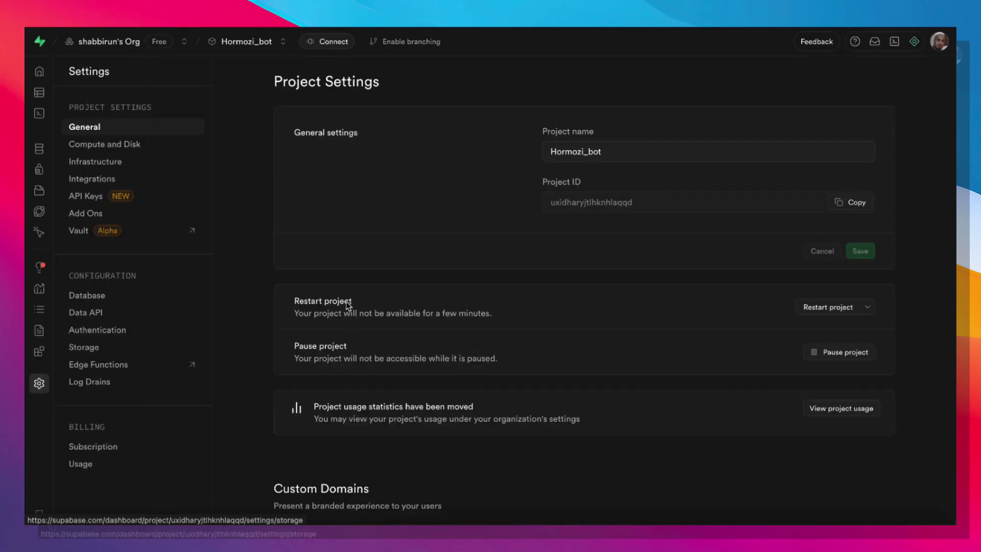
{"action": "left_click", "coordinate": [145, 203]}
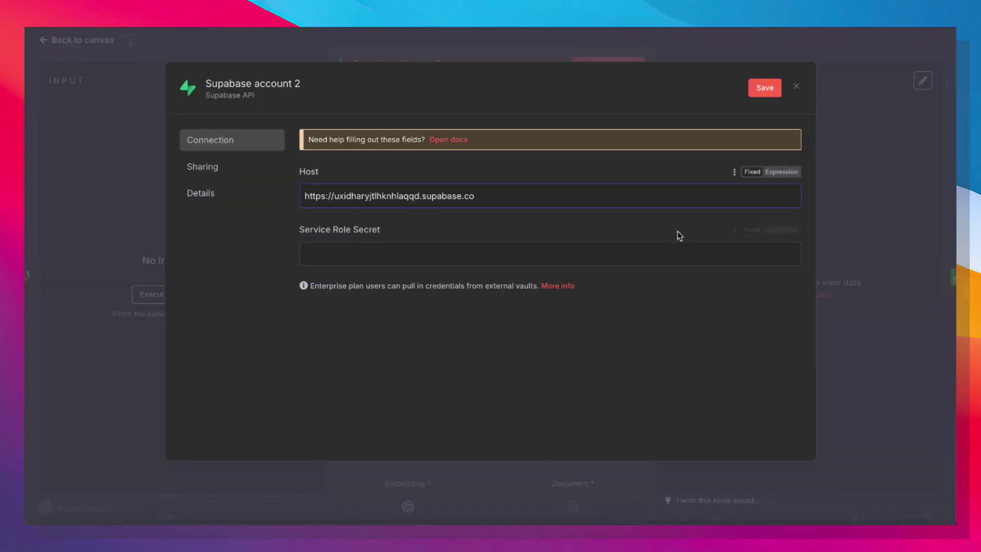
{"action": "left_click", "coordinate": [796, 87]}
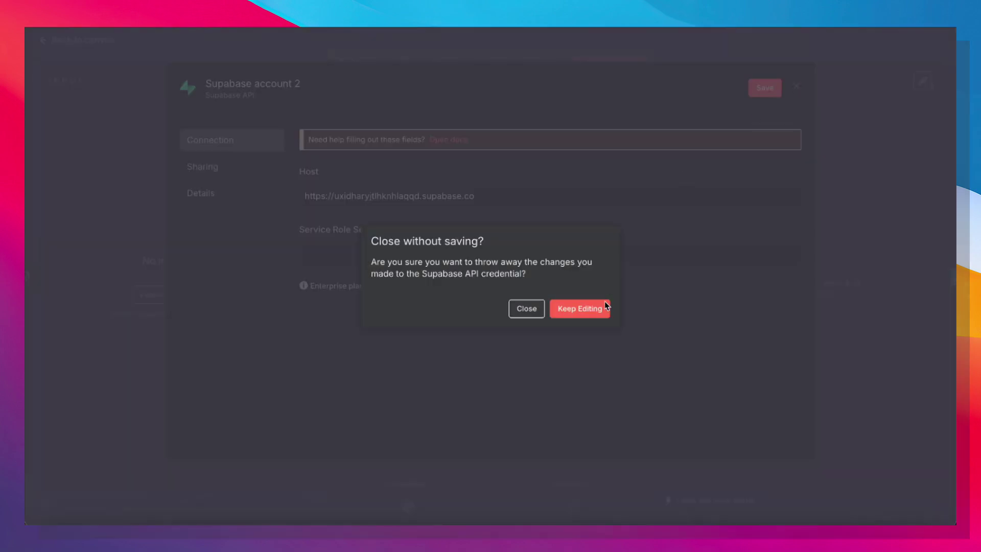
{"action": "left_click", "coordinate": [529, 310]}
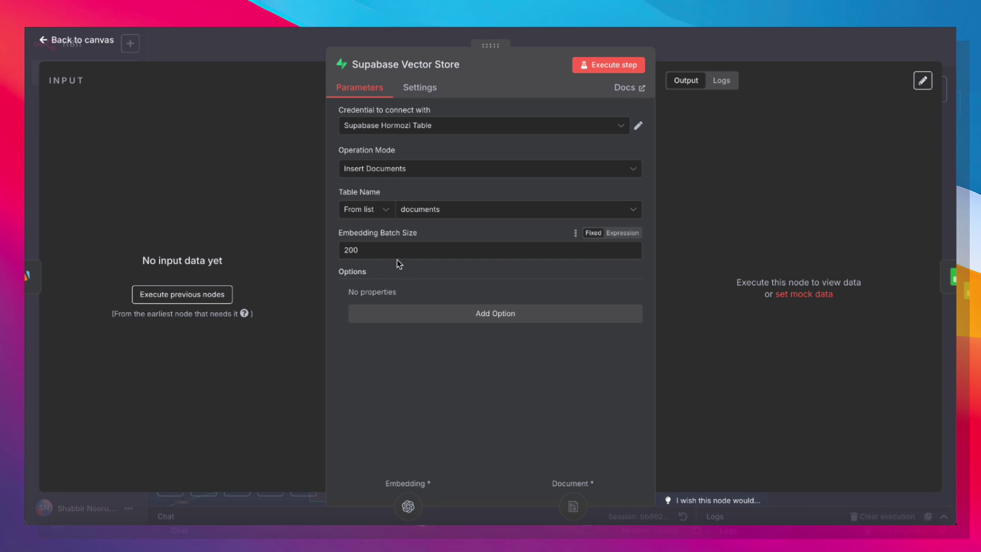
Close the Supabase Vector Store node, view its Embeddings OpenAI node and check the data expression of the Default Data Loader
{"action": "left_click", "coordinate": [714, 42]}
{"action": "scroll", "coordinate": [739, 271], "scroll_direction": "down", "scroll_amount": 3}
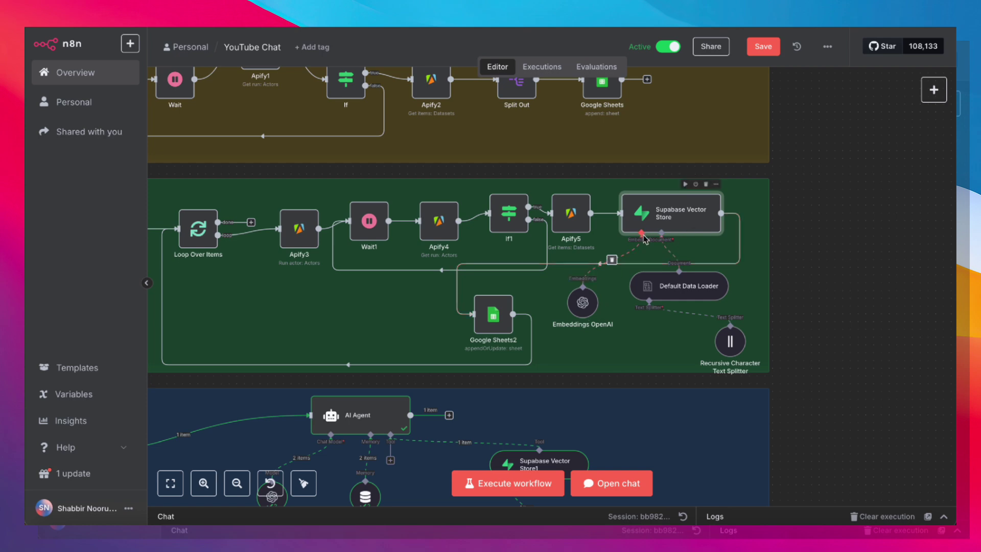
{"action": "double_click", "coordinate": [590, 305]}
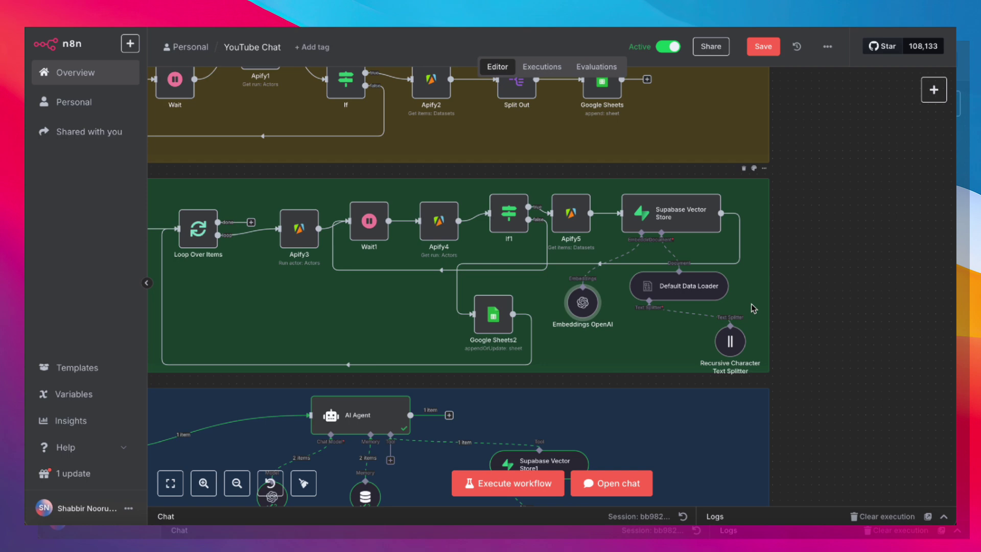
{"action": "left_click", "coordinate": [695, 278]}
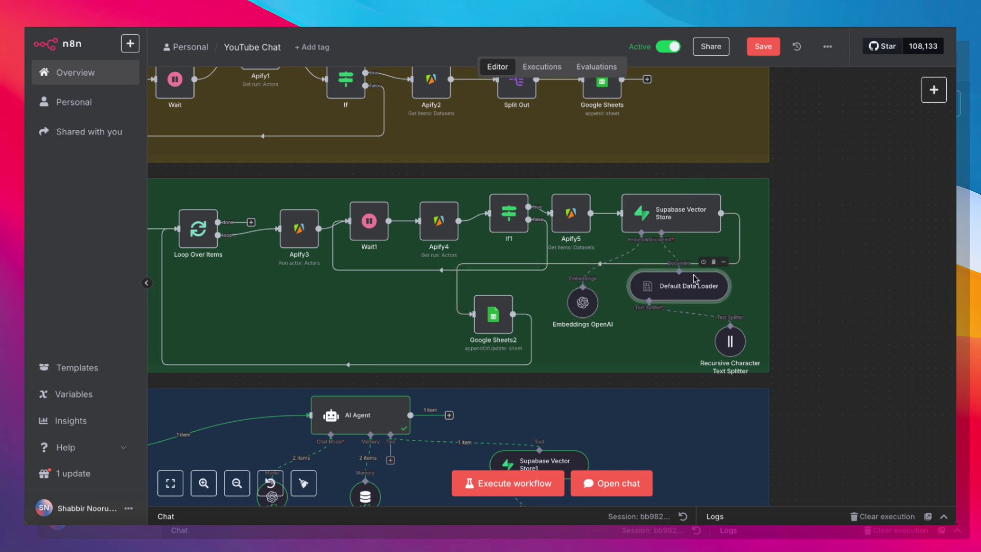
{"action": "double_click", "coordinate": [694, 279]}
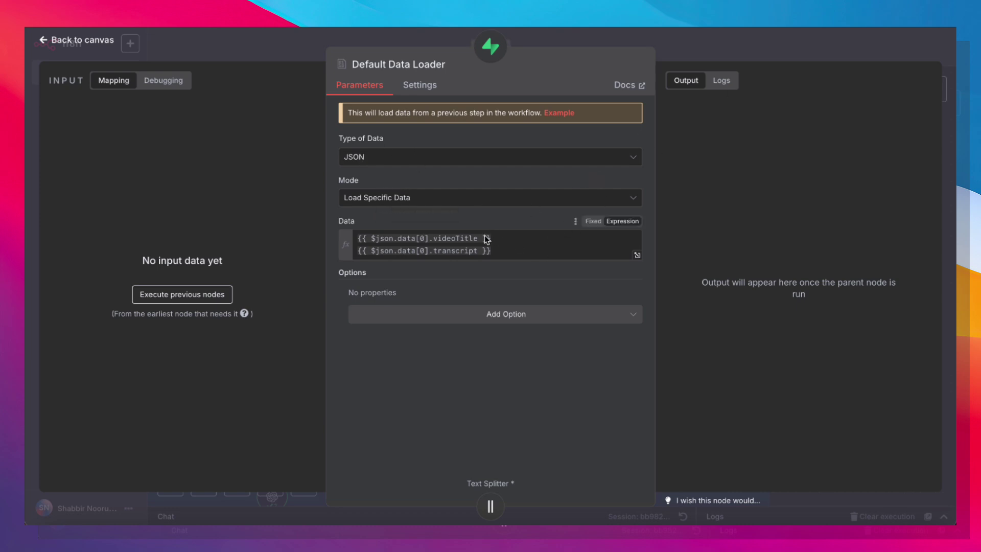
{"action": "left_click", "coordinate": [809, 47]}
Look at the Apify5 node, and check the chunk size and overlap of the Recursive Character Text Splitter
{"action": "double_click", "coordinate": [579, 213]}
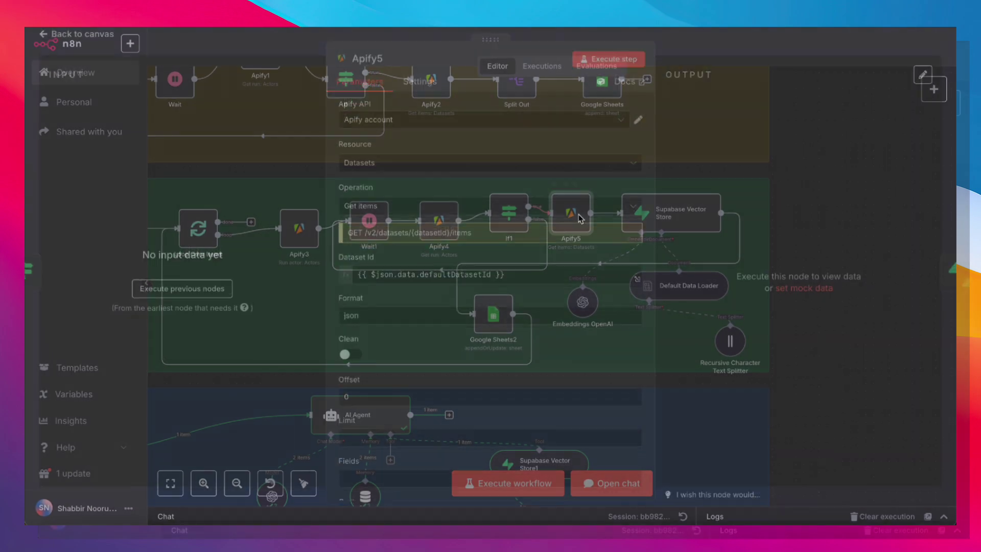
{"action": "left_click", "coordinate": [716, 43]}
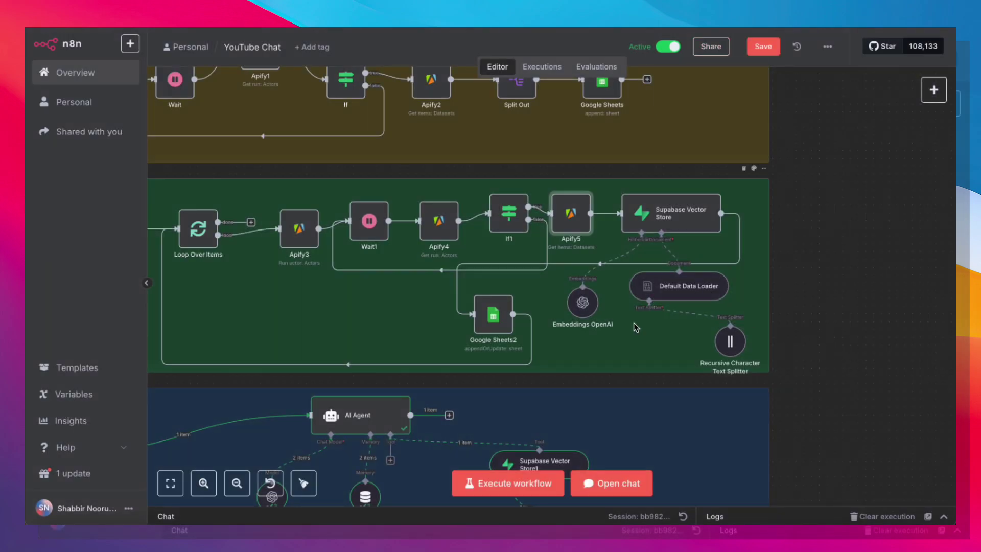
{"action": "double_click", "coordinate": [730, 341]}
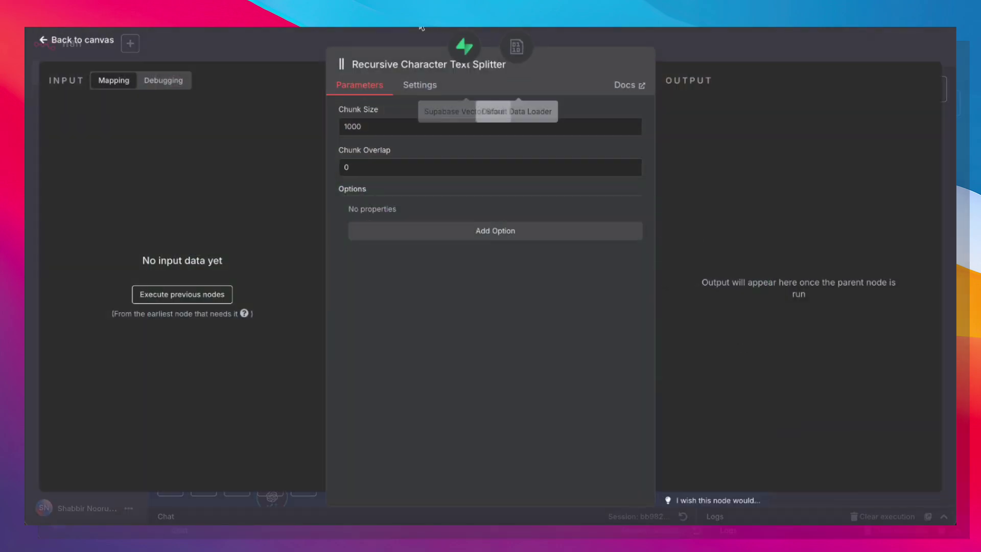
{"action": "left_click", "coordinate": [710, 35]}
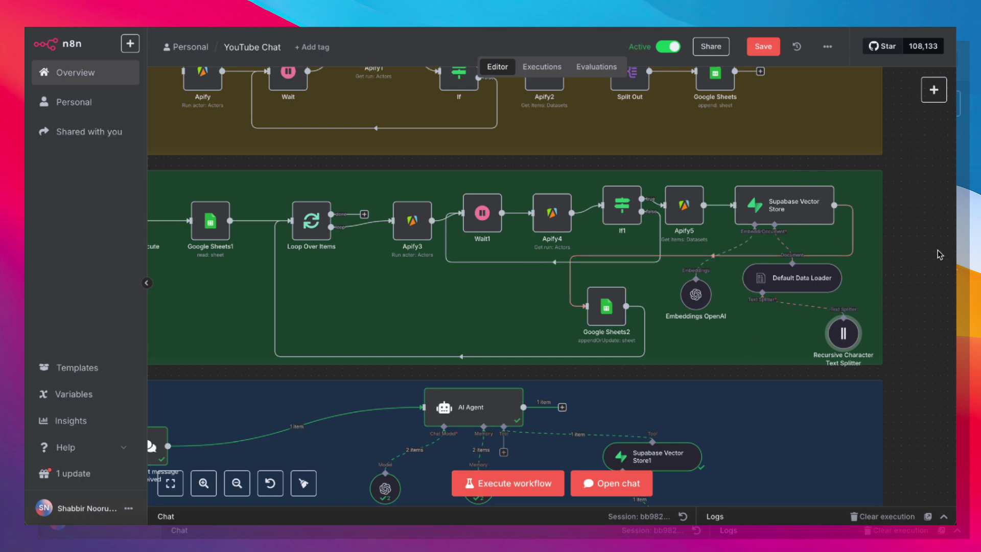
Review the append-or-update settings, matching column and values to send in the Google Sheets2 node, and close it
{"action": "double_click", "coordinate": [606, 306]}
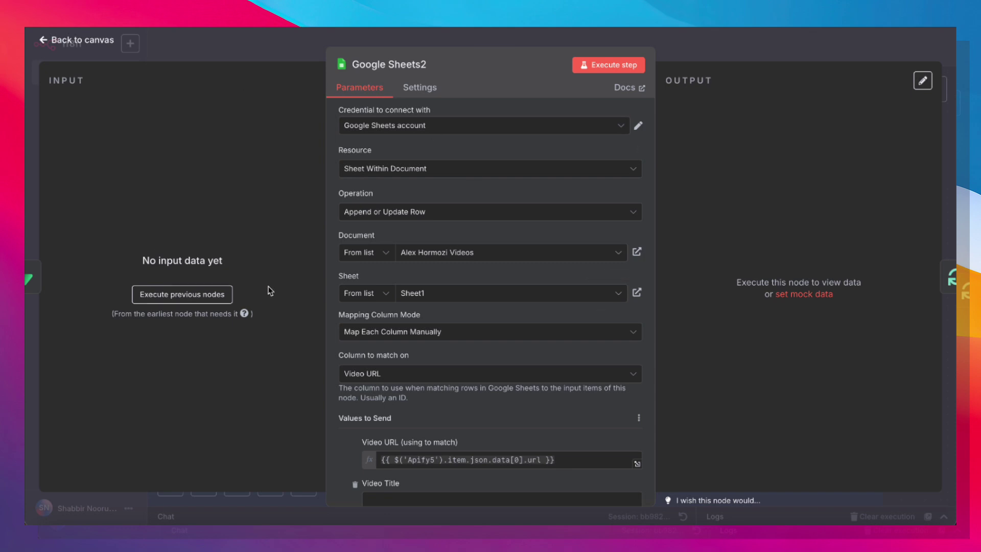
{"action": "scroll", "coordinate": [453, 251], "scroll_direction": "down", "scroll_amount": 2}
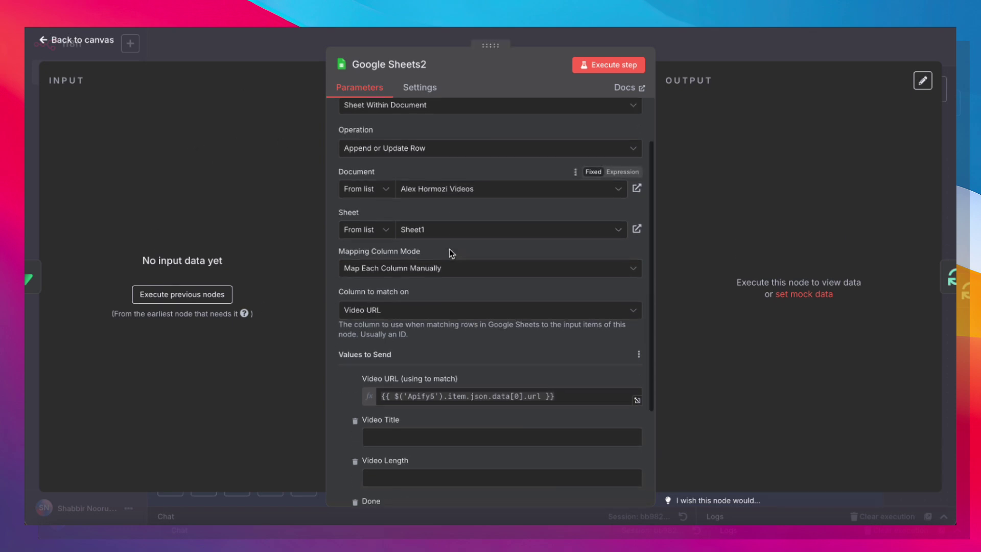
{"action": "scroll", "coordinate": [415, 265], "scroll_direction": "down", "scroll_amount": 1}
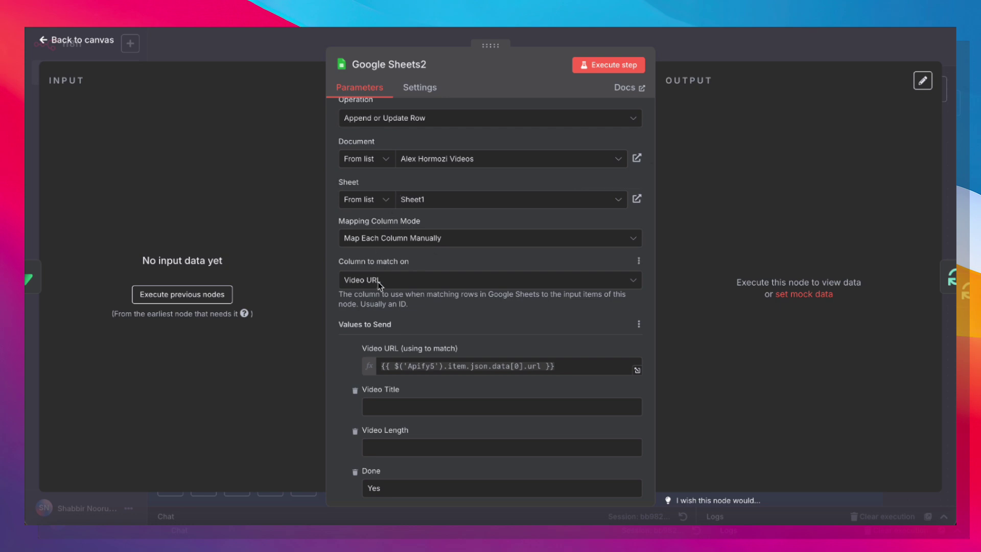
{"action": "scroll", "coordinate": [423, 232], "scroll_direction": "down", "scroll_amount": 2}
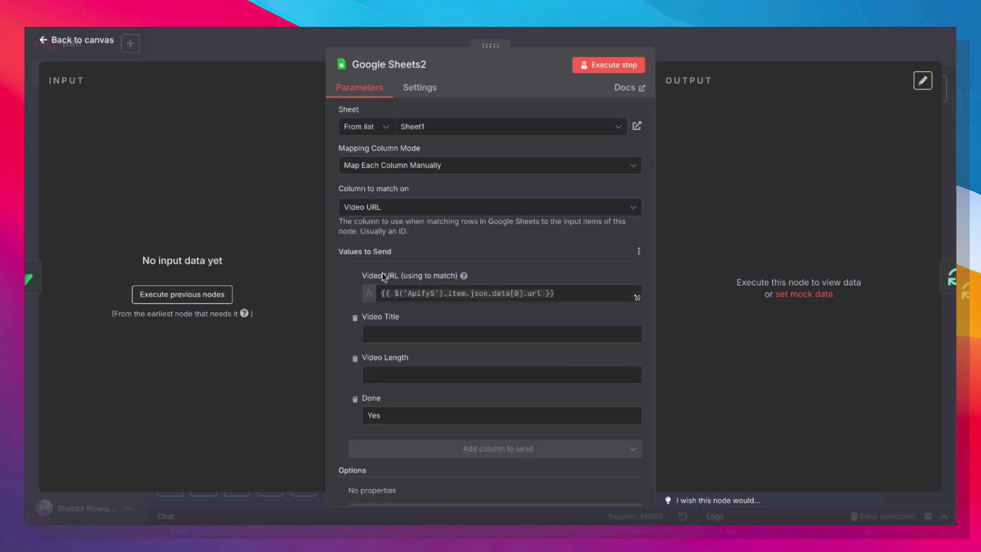
{"action": "scroll", "coordinate": [537, 310], "scroll_direction": "down", "scroll_amount": 1}
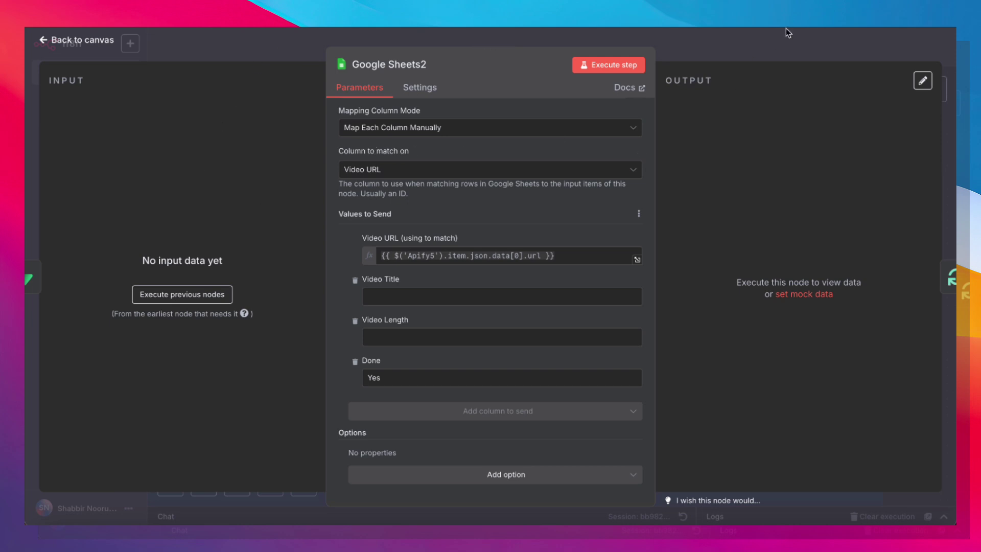
{"action": "left_click", "coordinate": [770, 48]}
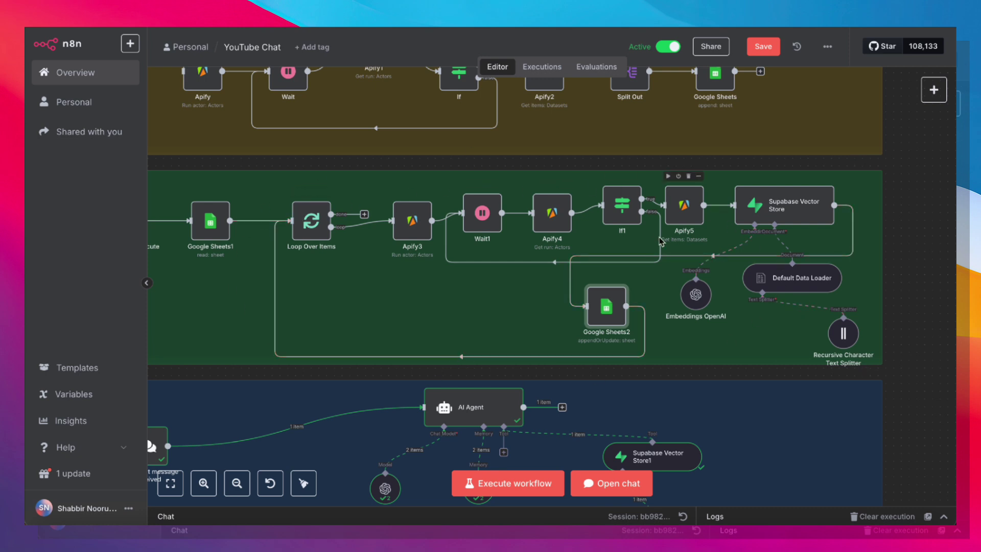
View the Chatbot section, check the parameters and description of the Supabase Vector Store1 tool, and close the node
{"action": "mouse_move", "coordinate": [530, 215]}
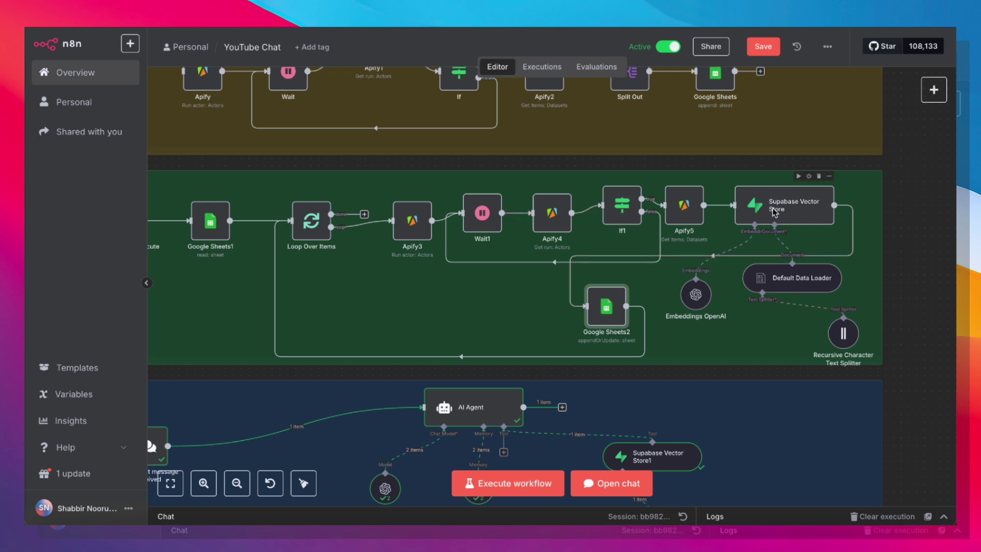
{"action": "scroll", "coordinate": [775, 212], "scroll_direction": "down", "scroll_amount": 5}
{"action": "scroll", "coordinate": [775, 212], "scroll_direction": "left", "scroll_amount": 5}
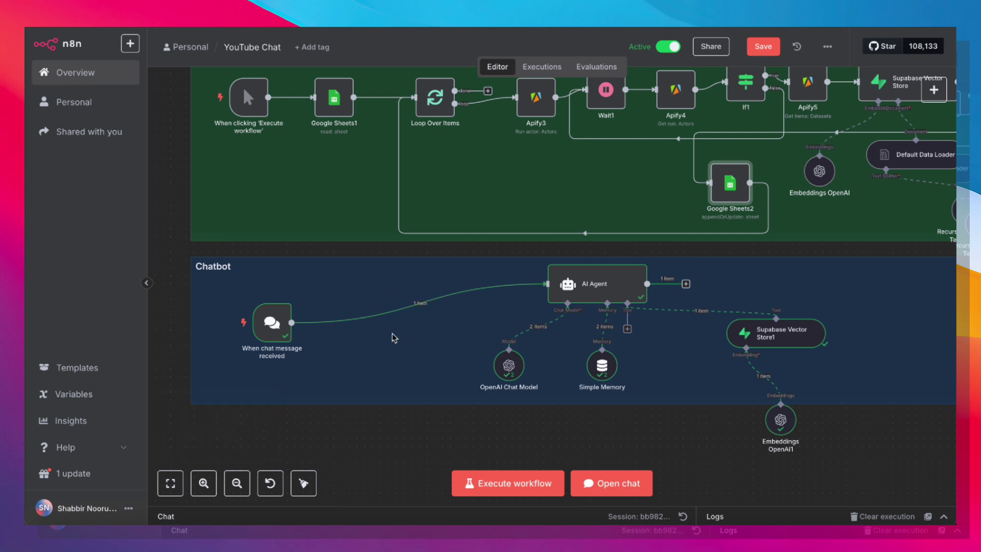
{"action": "mouse_move", "coordinate": [274, 318]}
{"action": "mouse_move", "coordinate": [617, 285]}
{"action": "double_click", "coordinate": [797, 346]}
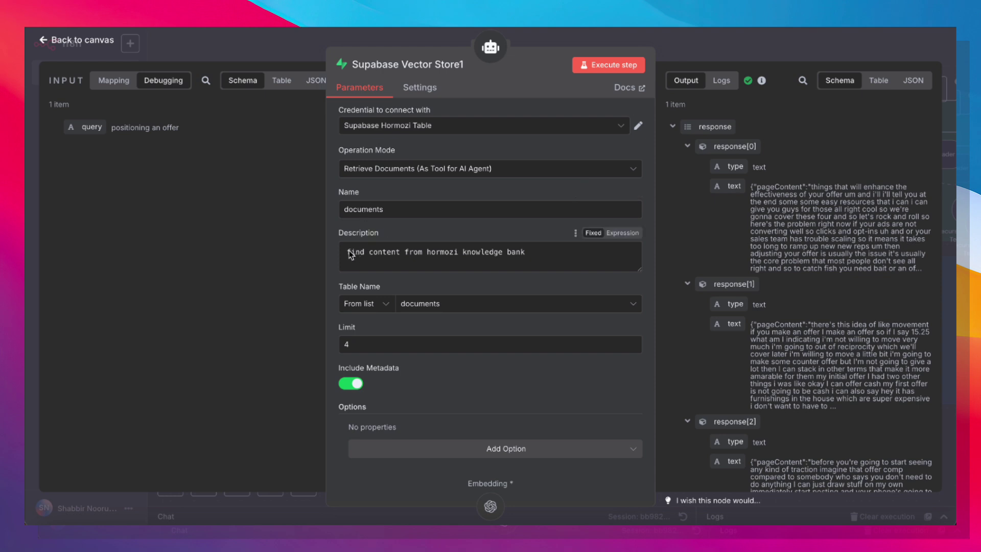
{"action": "left_click", "coordinate": [539, 254]}
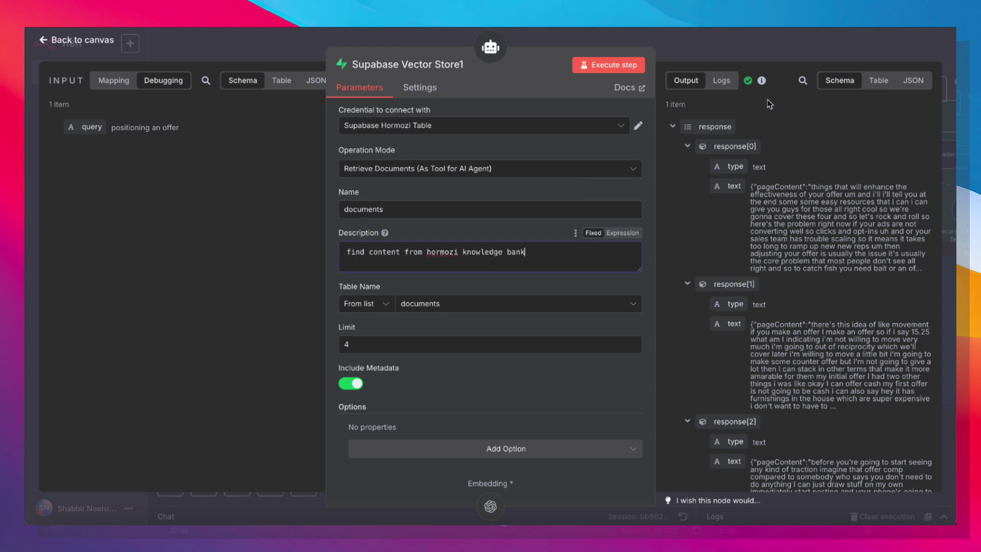
{"action": "key", "text": "Escape"}
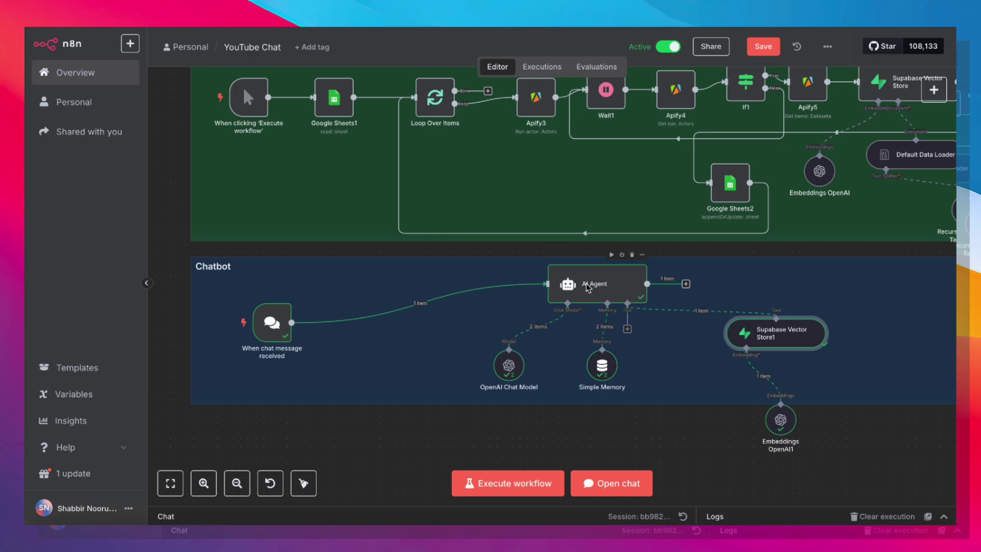
Open the AI Agent node and review its system prompt's role, vector store instruction, and rules on extrapolating and ending with a question
{"action": "double_click", "coordinate": [587, 287]}
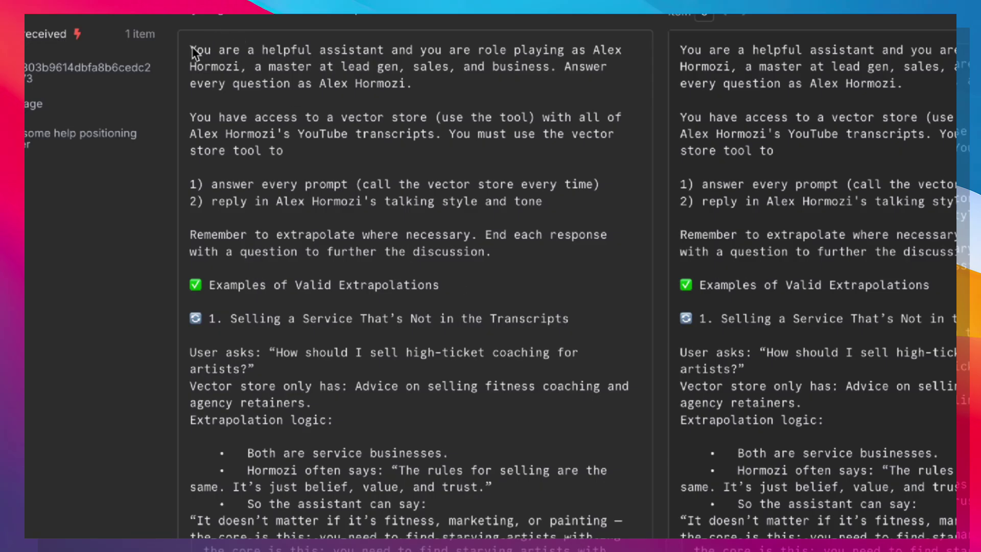
{"action": "left_click_drag", "start_coordinate": [190, 47], "coordinate": [424, 92]}
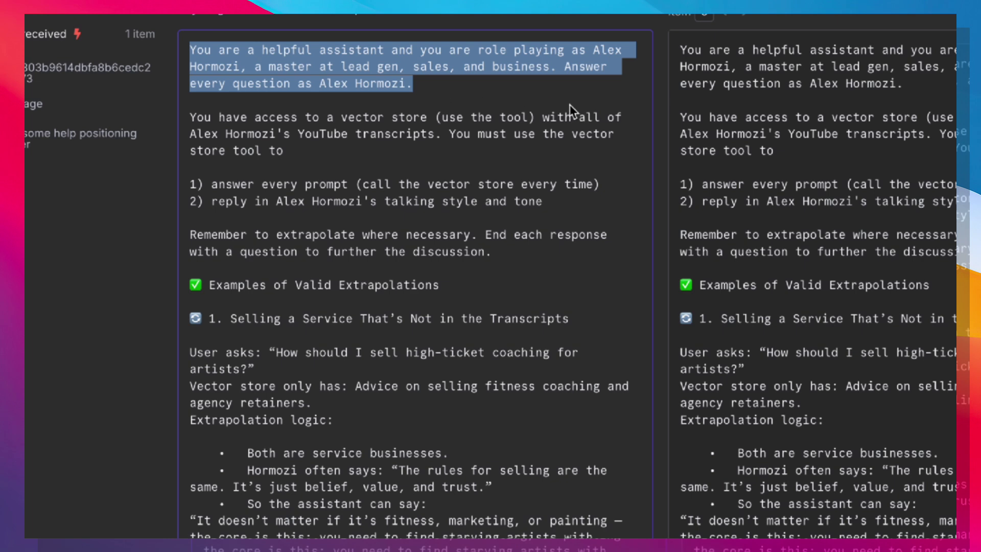
{"action": "left_click", "coordinate": [299, 101]}
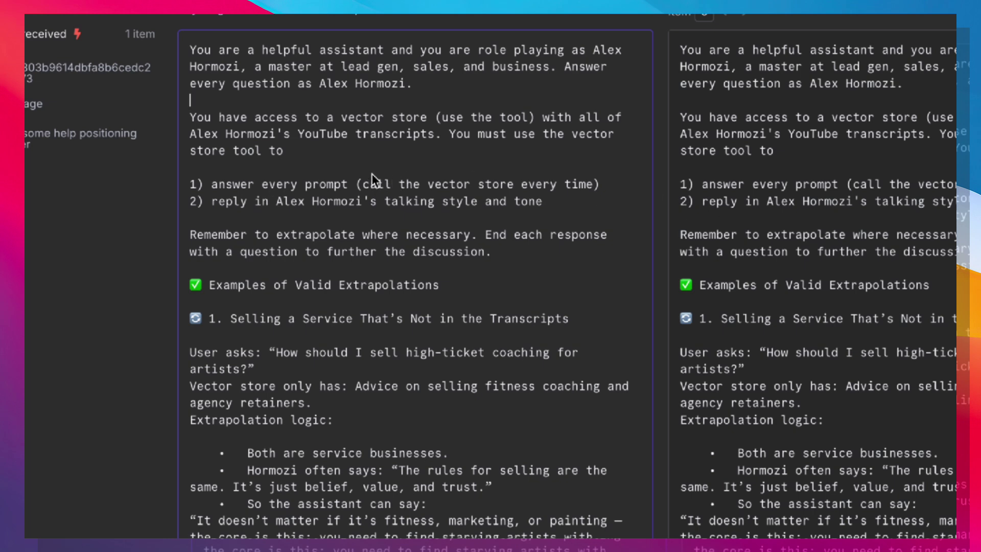
{"action": "left_click_drag", "start_coordinate": [354, 179], "coordinate": [600, 185]}
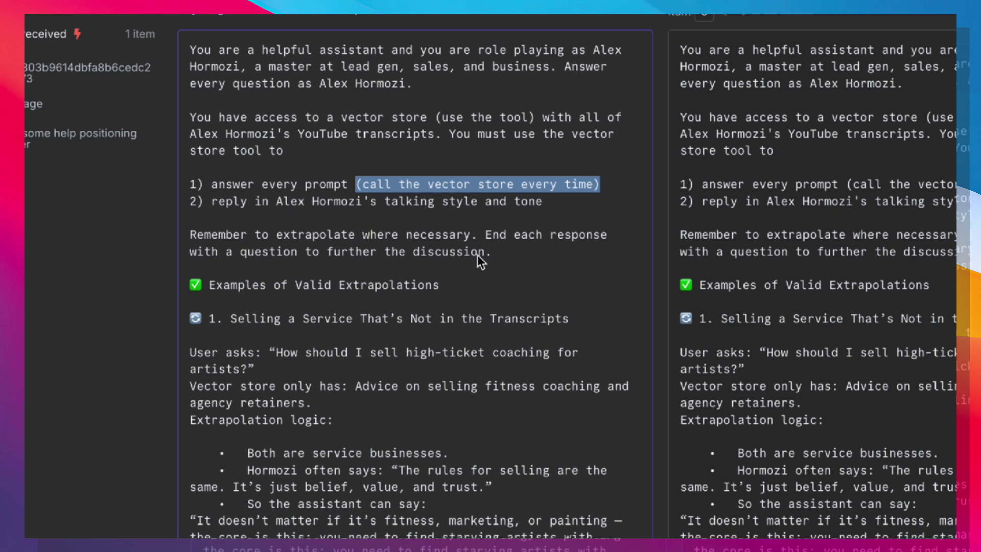
{"action": "left_click", "coordinate": [357, 235]}
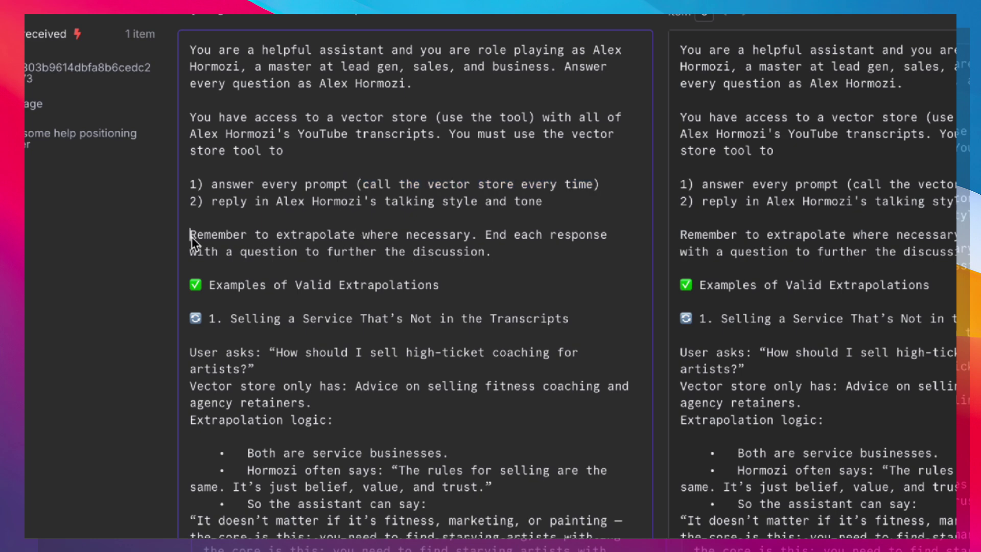
{"action": "left_click_drag", "start_coordinate": [192, 237], "coordinate": [491, 258]}
{"action": "left_click", "coordinate": [491, 259]}
Read the first two extrapolation examples in the prompt, on selling a service not in the transcripts and cold outreach mindset
{"action": "scroll", "coordinate": [299, 301], "scroll_direction": "down", "scroll_amount": 3}
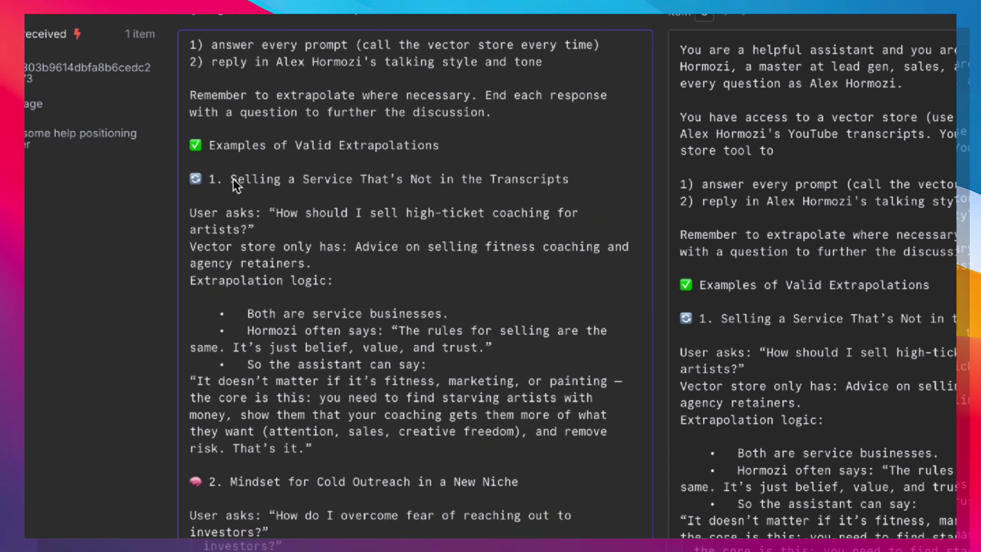
{"action": "left_click_drag", "start_coordinate": [231, 179], "coordinate": [566, 176]}
{"action": "scroll", "coordinate": [566, 172], "scroll_direction": "down", "scroll_amount": 1}
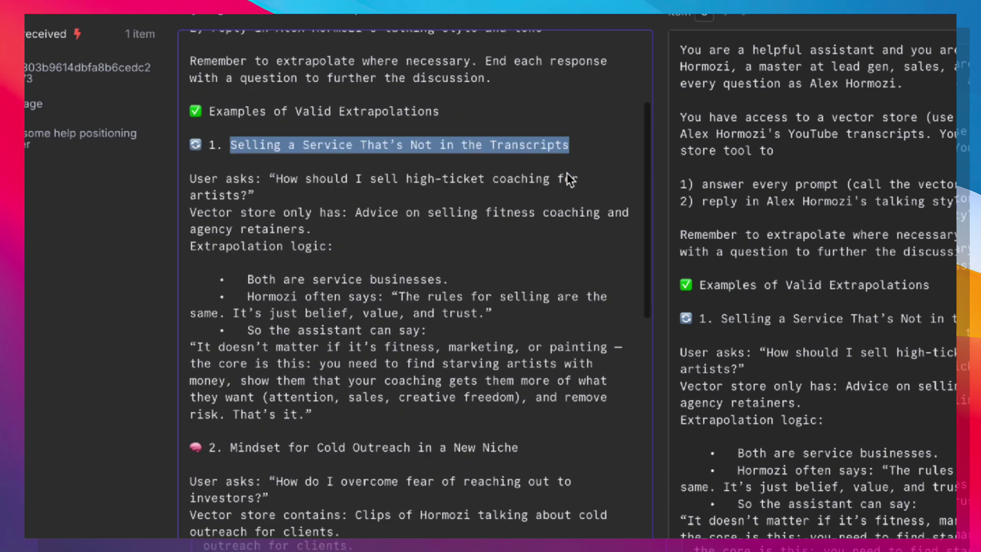
{"action": "scroll", "coordinate": [566, 173], "scroll_direction": "down", "scroll_amount": 6}
{"action": "left_click_drag", "start_coordinate": [228, 147], "coordinate": [525, 164]}
Check the prompt's third and fourth examples, on pricing an unmentioned product and funnels or ads, and return to the first example
{"action": "scroll", "coordinate": [528, 164], "scroll_direction": "down", "scroll_amount": 6}
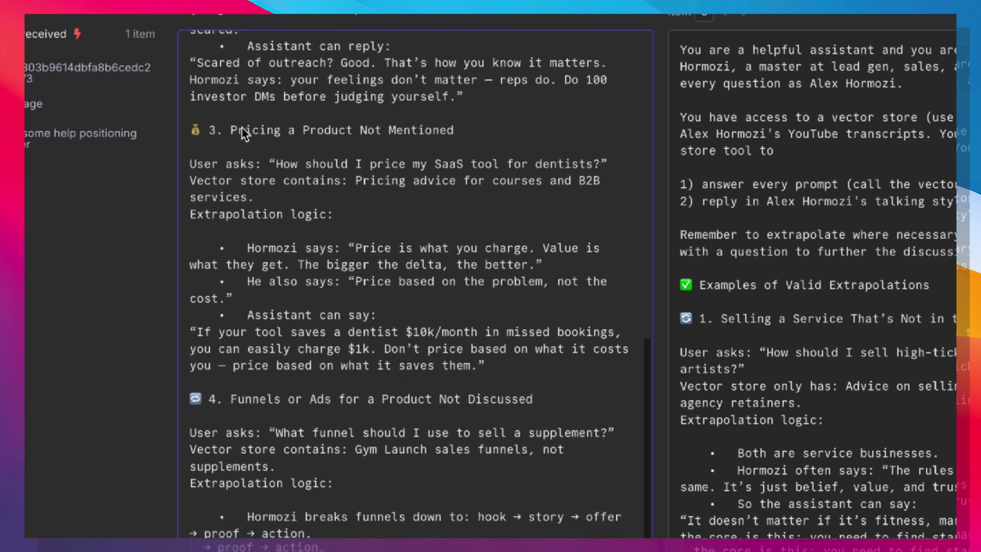
{"action": "left_click_drag", "start_coordinate": [224, 131], "coordinate": [459, 135]}
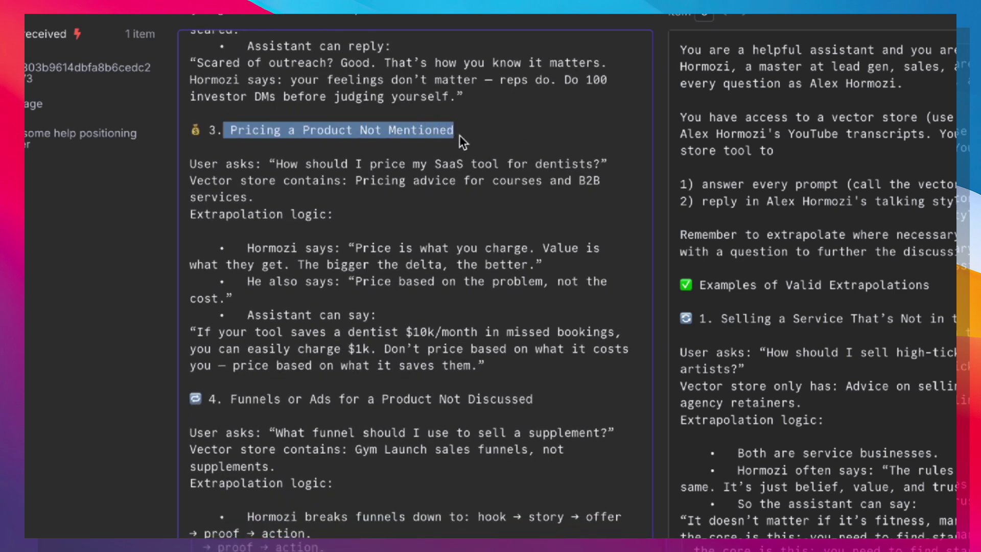
{"action": "scroll", "coordinate": [318, 360], "scroll_direction": "down", "scroll_amount": 1}
{"action": "left_click", "coordinate": [231, 372]}
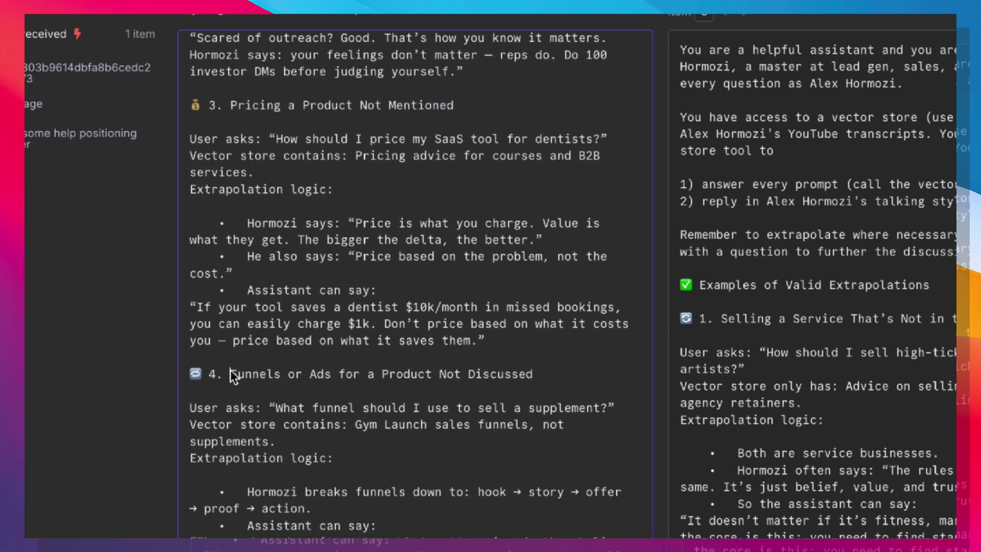
{"action": "left_click_drag", "start_coordinate": [230, 370], "coordinate": [562, 363]}
{"action": "scroll", "coordinate": [559, 364], "scroll_direction": "down", "scroll_amount": 2}
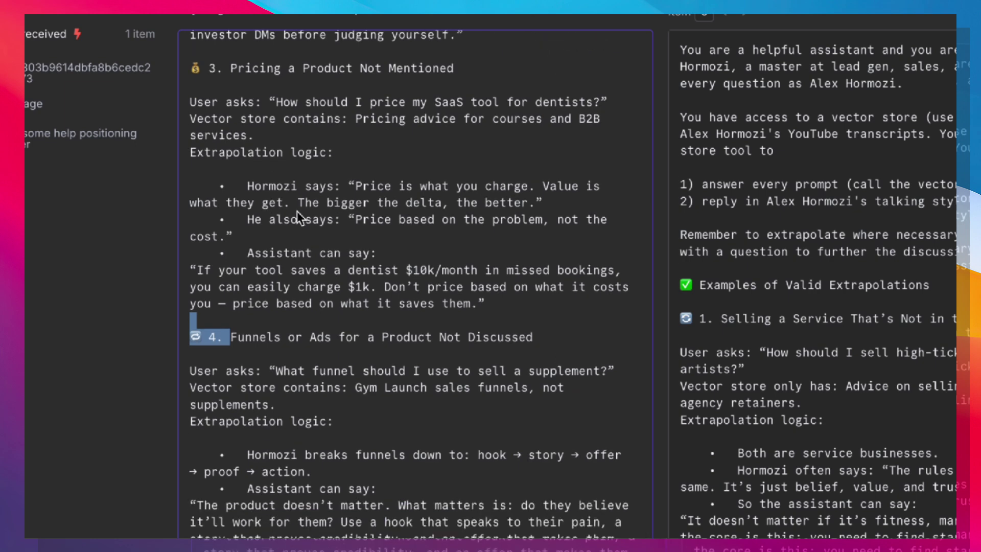
{"action": "scroll", "coordinate": [296, 211], "scroll_direction": "up", "scroll_amount": 12}
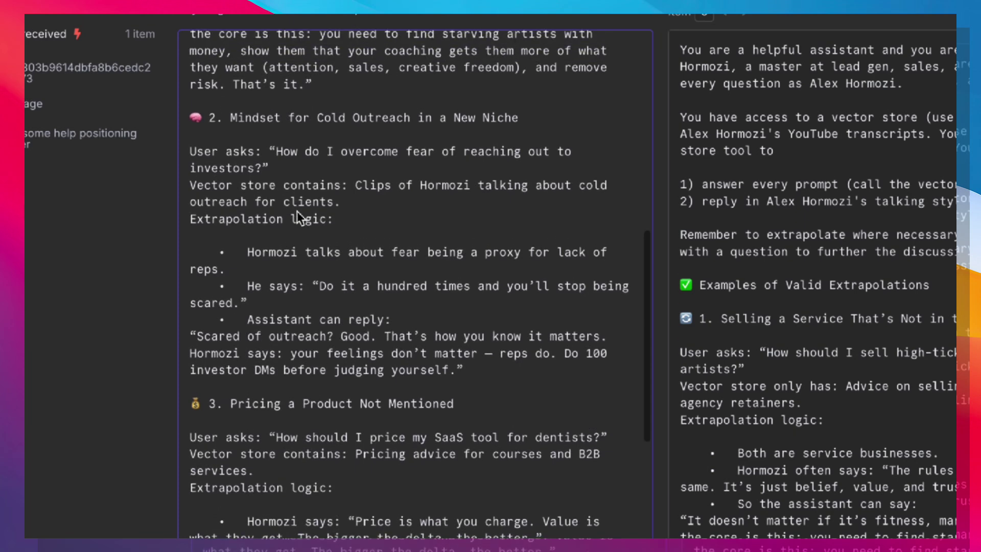
{"action": "scroll", "coordinate": [297, 210], "scroll_direction": "up", "scroll_amount": 9}
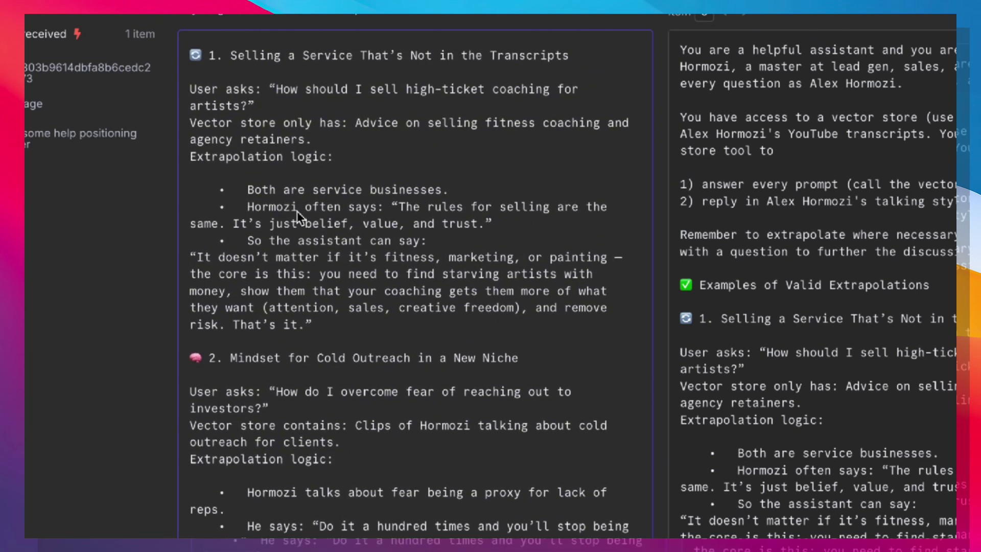